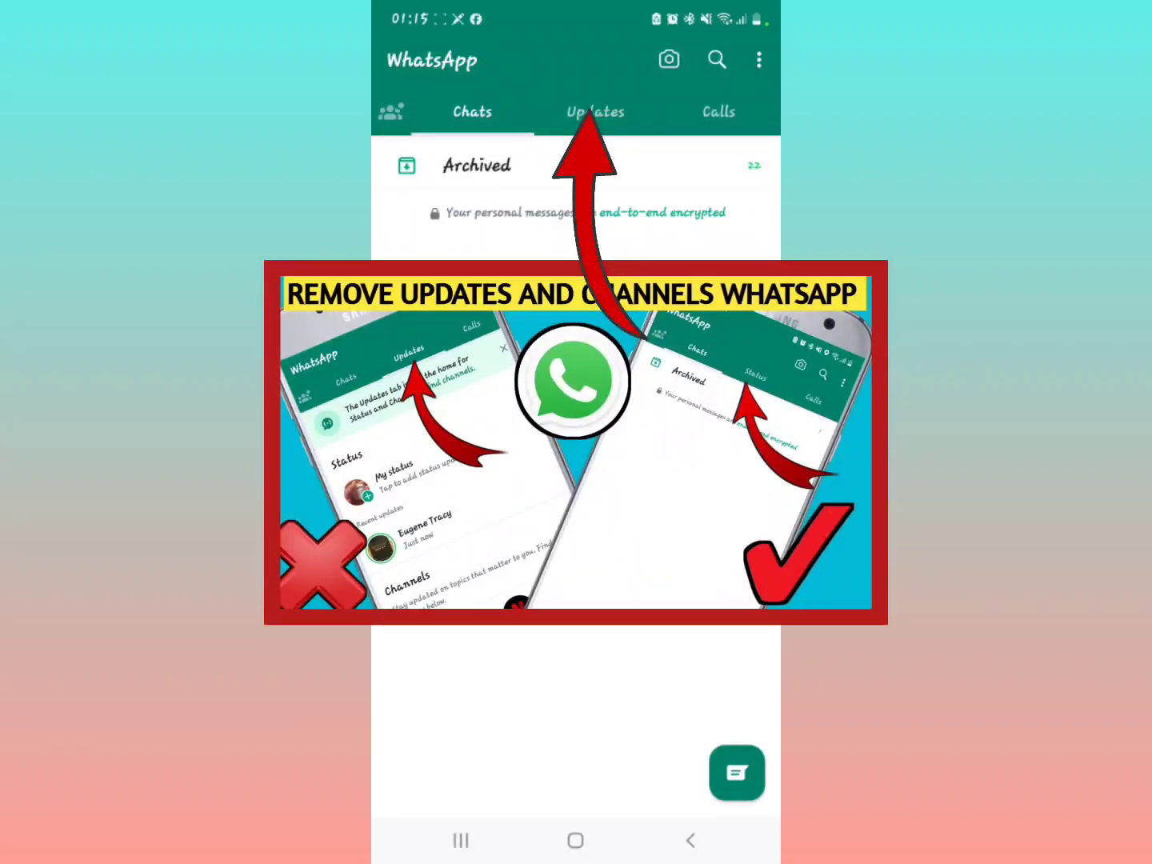
- Look through the Updates tab's status and channels, then return to the chat list
{"action": "left_click", "coordinate": [595, 111]}
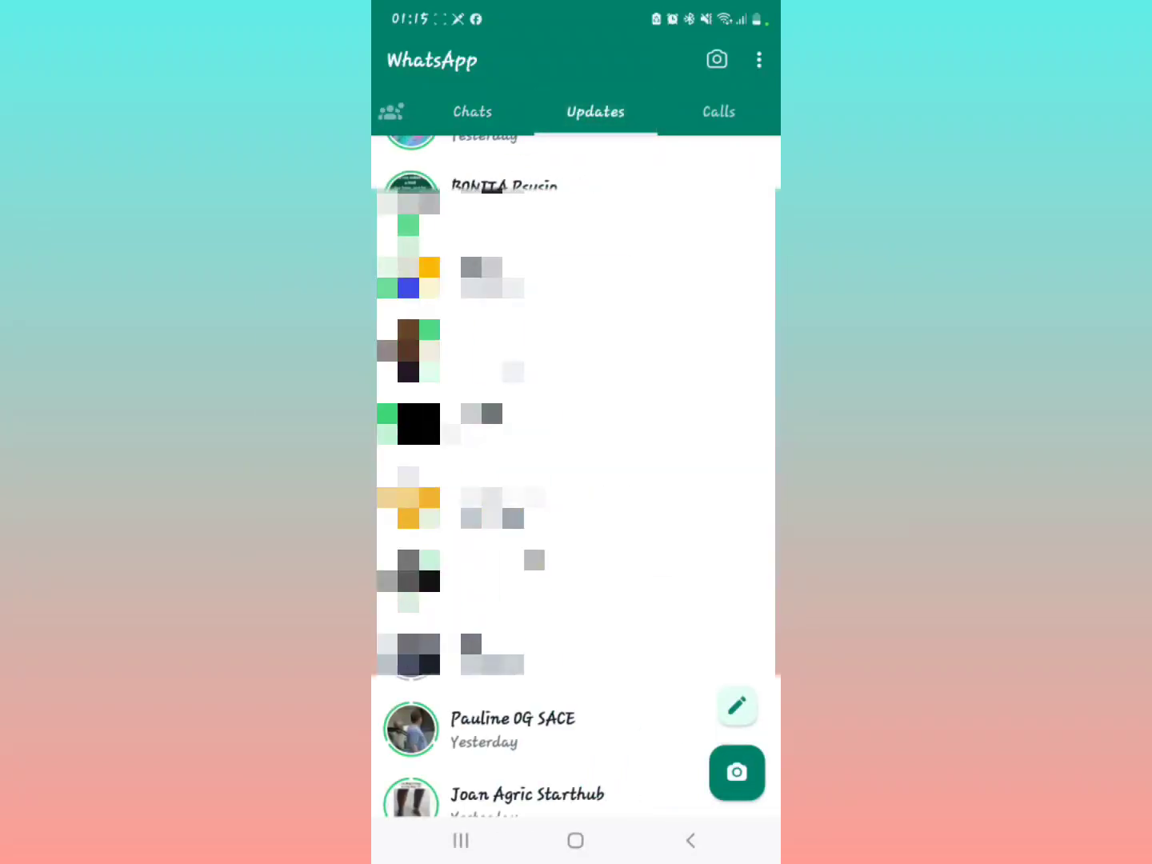
{"action": "scroll", "coordinate": [576, 479], "scroll_direction": "down", "scroll_amount": 5}
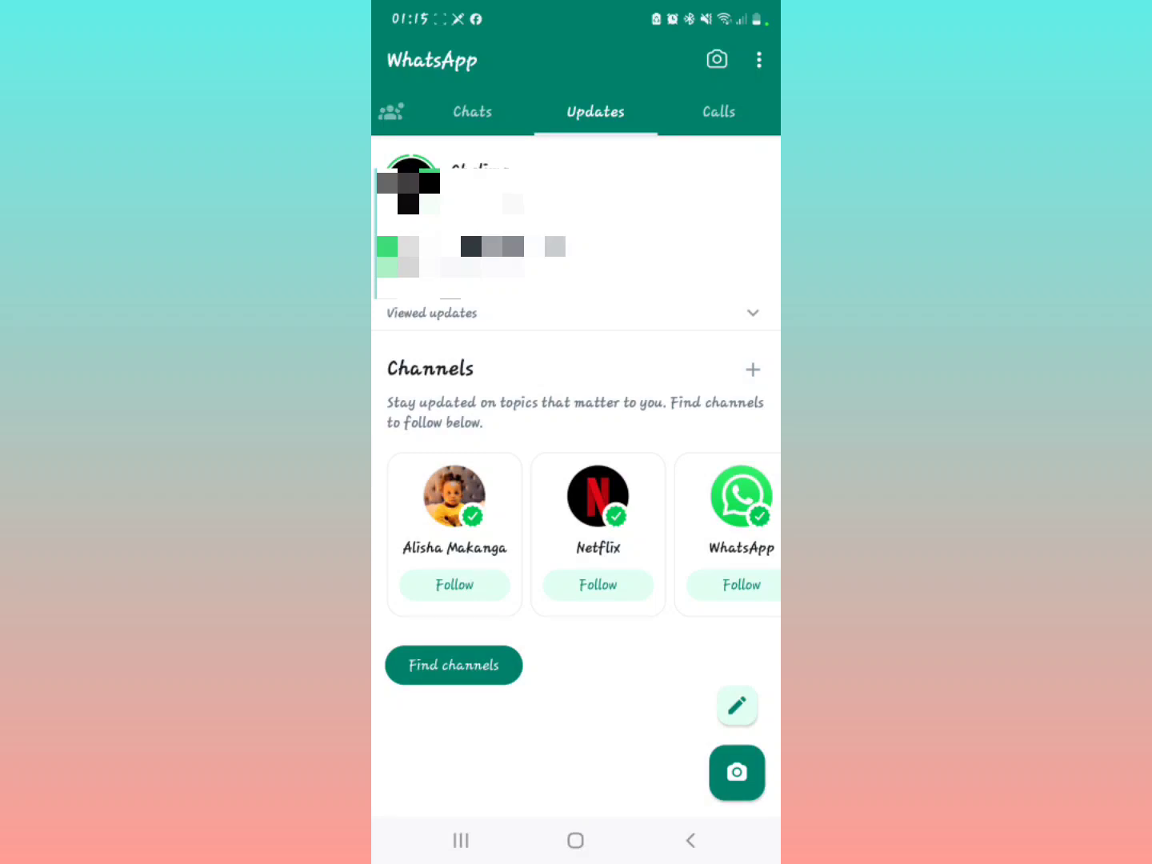
{"action": "left_click", "coordinate": [472, 111]}
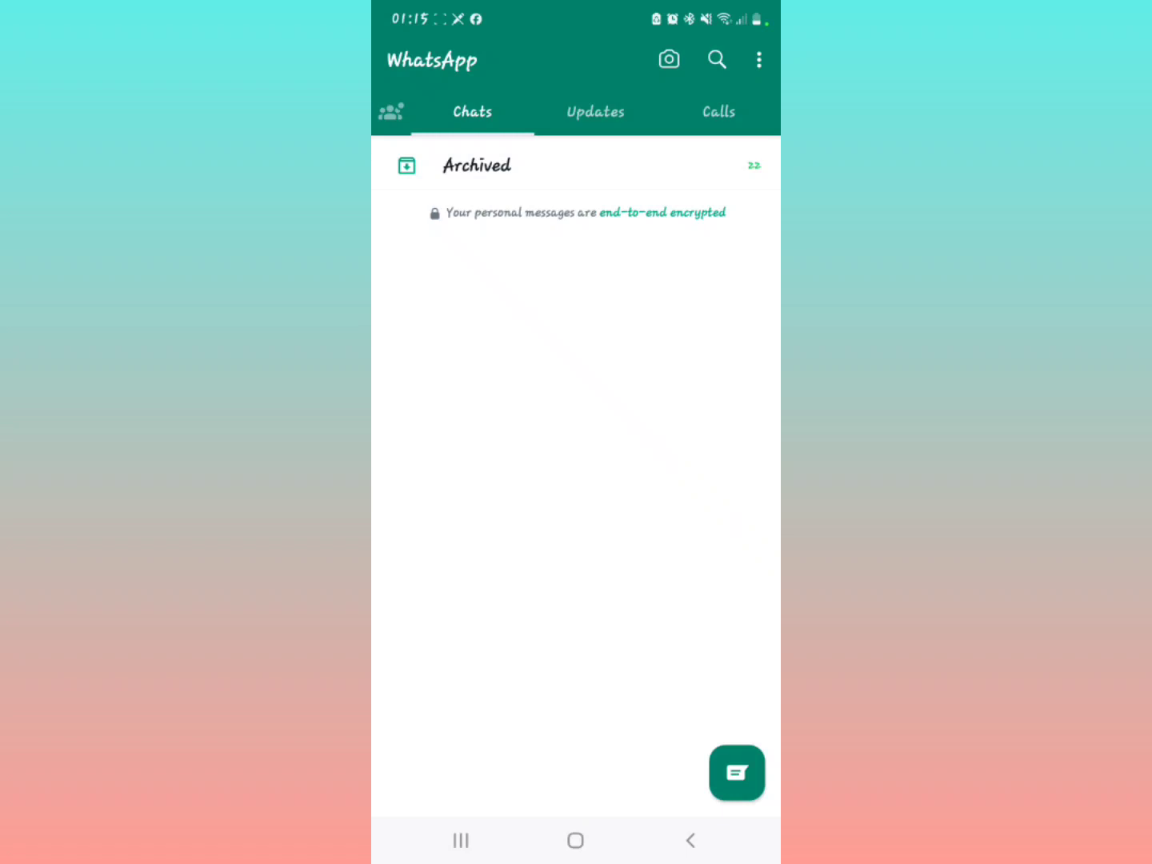
- Run a local backup from Settings > Chats > Chat backup, then exit WhatsApp to the home screen
{"action": "left_click", "coordinate": [759, 59]}
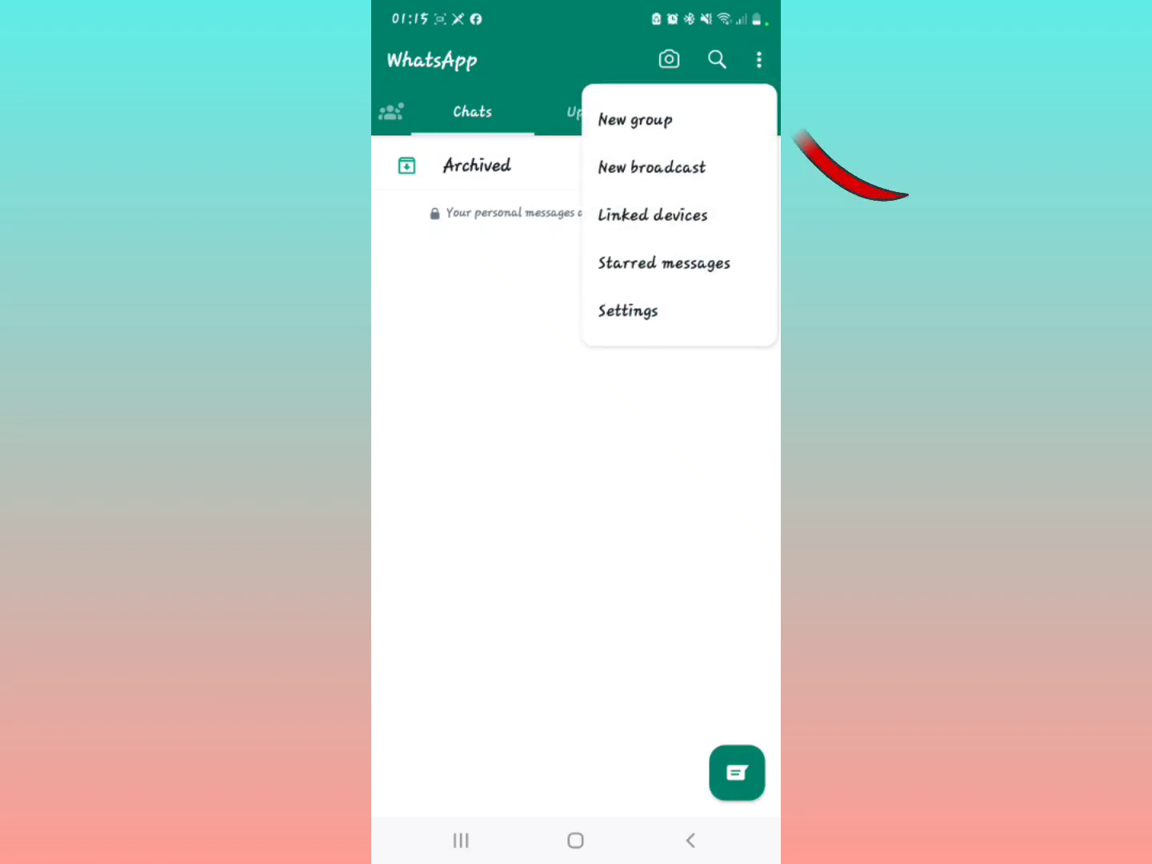
{"action": "left_click", "coordinate": [627, 310]}
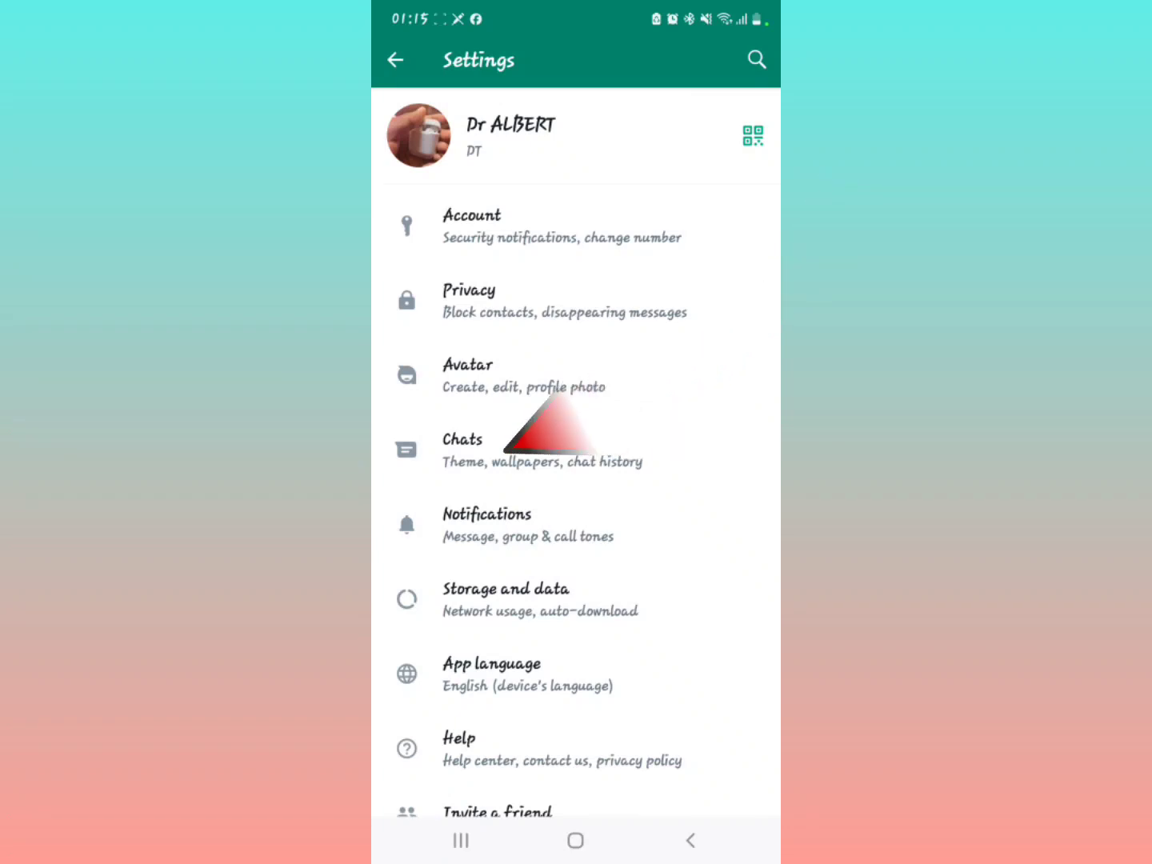
{"action": "left_click", "coordinate": [472, 448]}
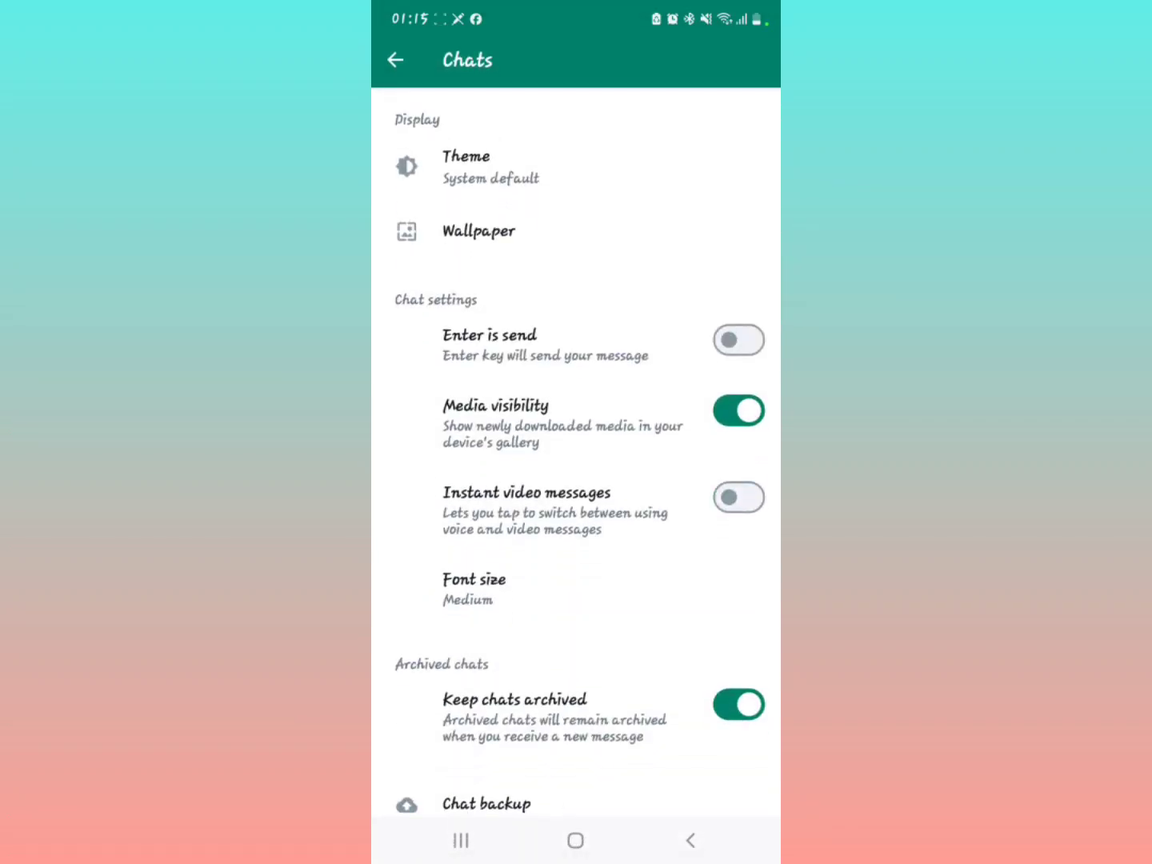
{"action": "scroll", "coordinate": [665, 645], "scroll_direction": "down", "scroll_amount": 3}
{"action": "left_click", "coordinate": [486, 664]}
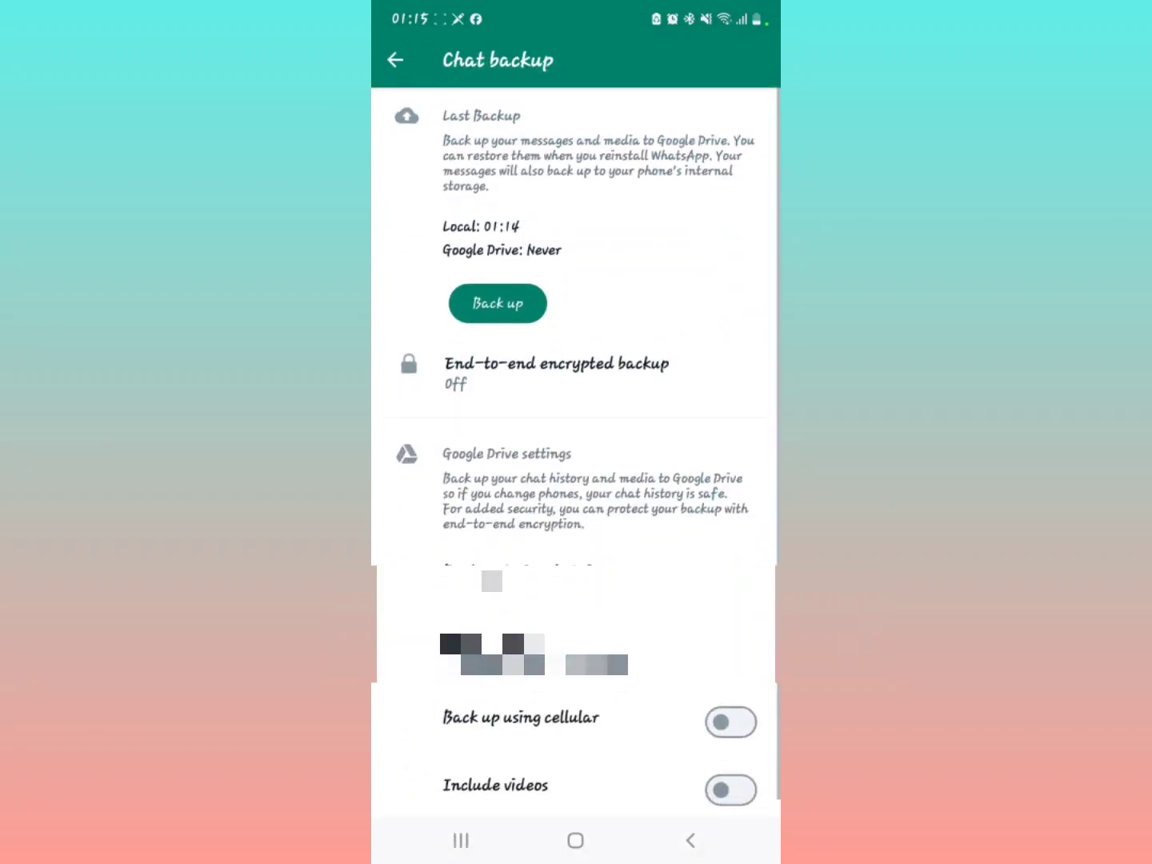
{"action": "left_click", "coordinate": [498, 303]}
{"action": "left_click", "coordinate": [691, 840]}
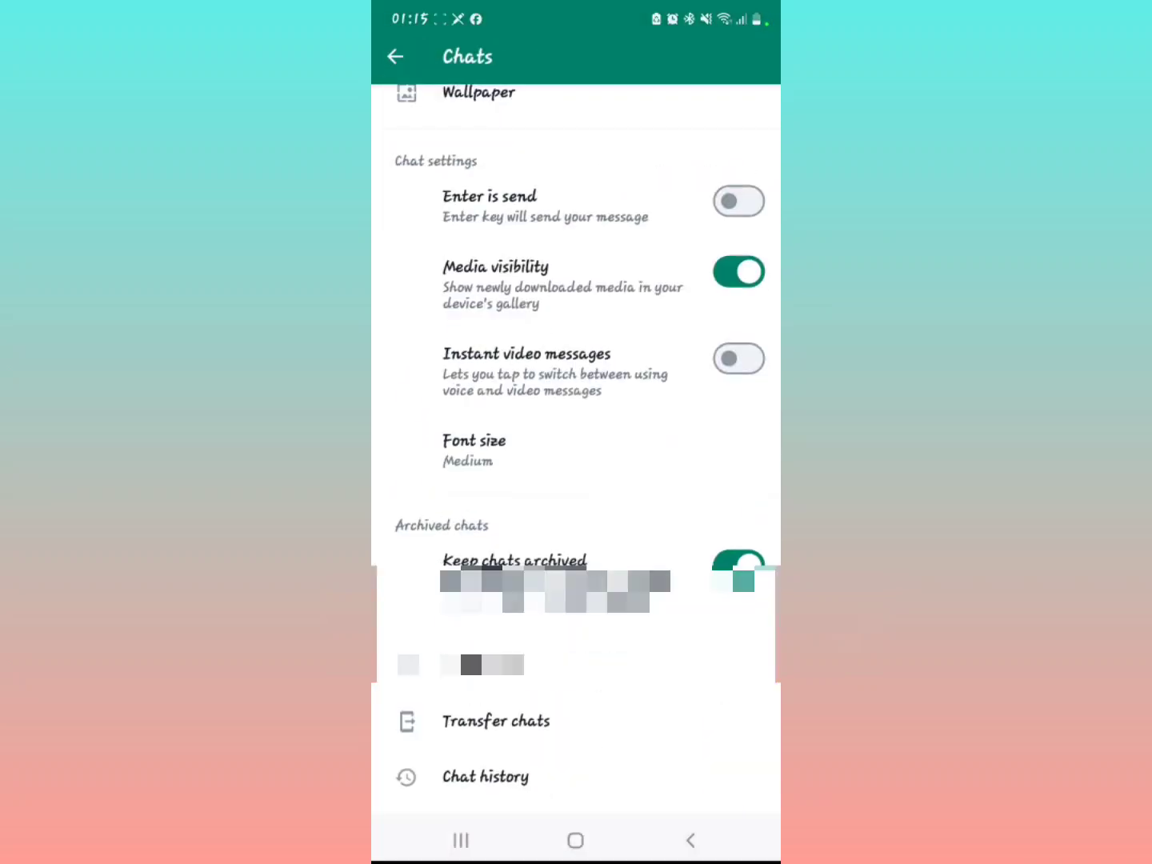
{"action": "left_click", "coordinate": [575, 840]}
- Uninstall WhatsApp from the app drawer and confirm the removal
{"action": "left_click_drag", "start_coordinate": [575, 720], "coordinate": [575, 320]}
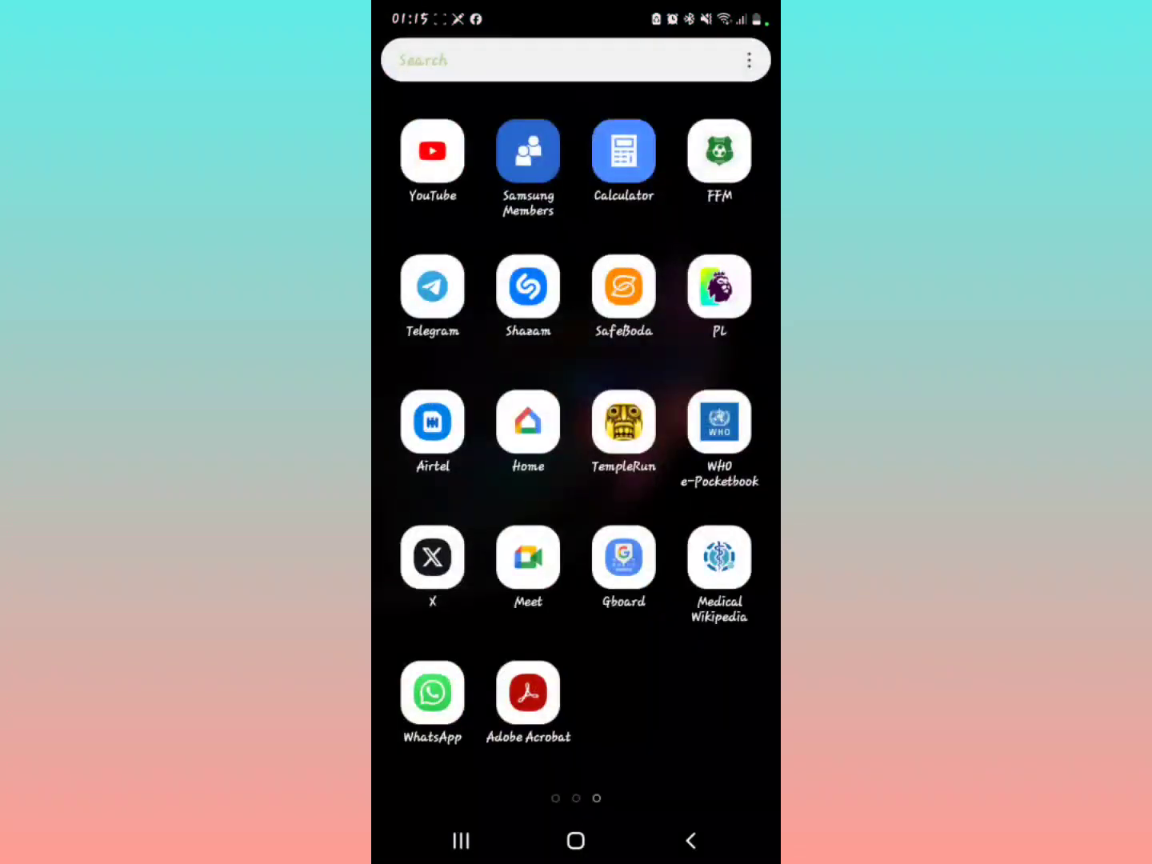
{"action": "left_click", "coordinate": [432, 692]}
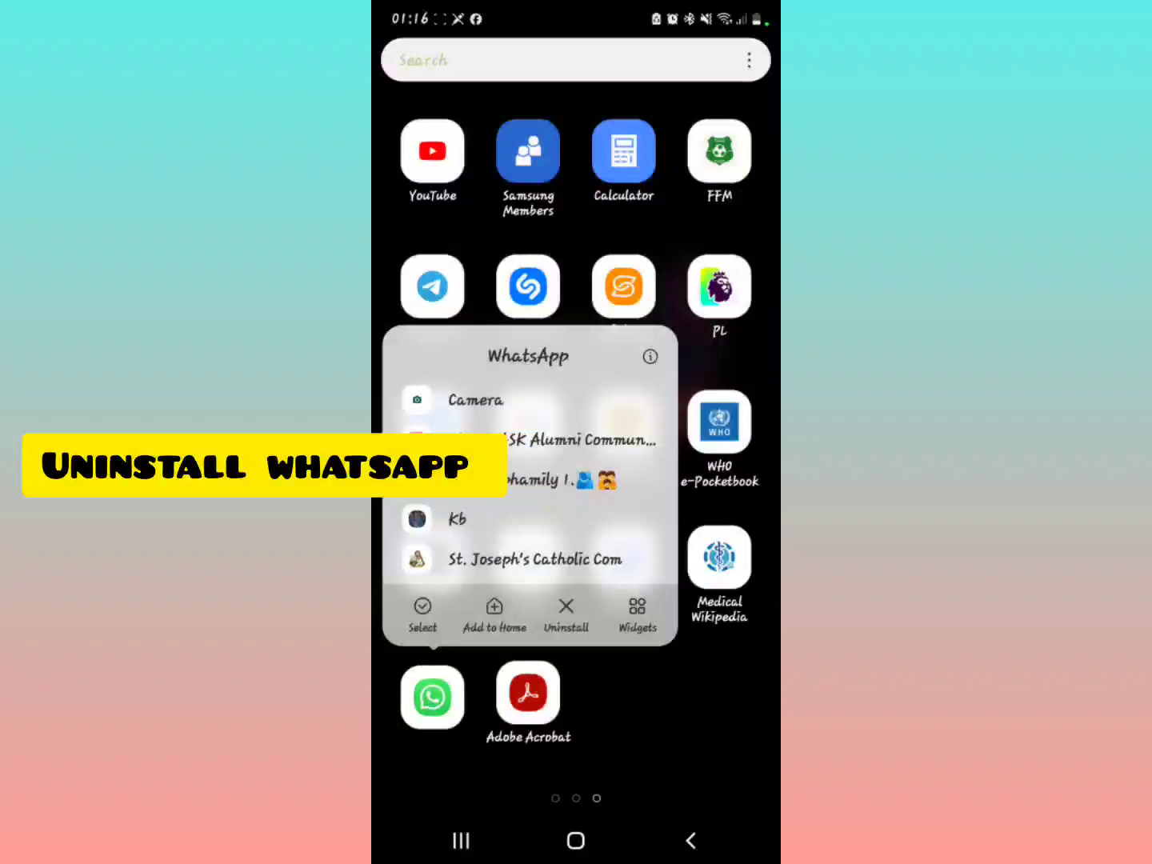
{"action": "left_click", "coordinate": [565, 615]}
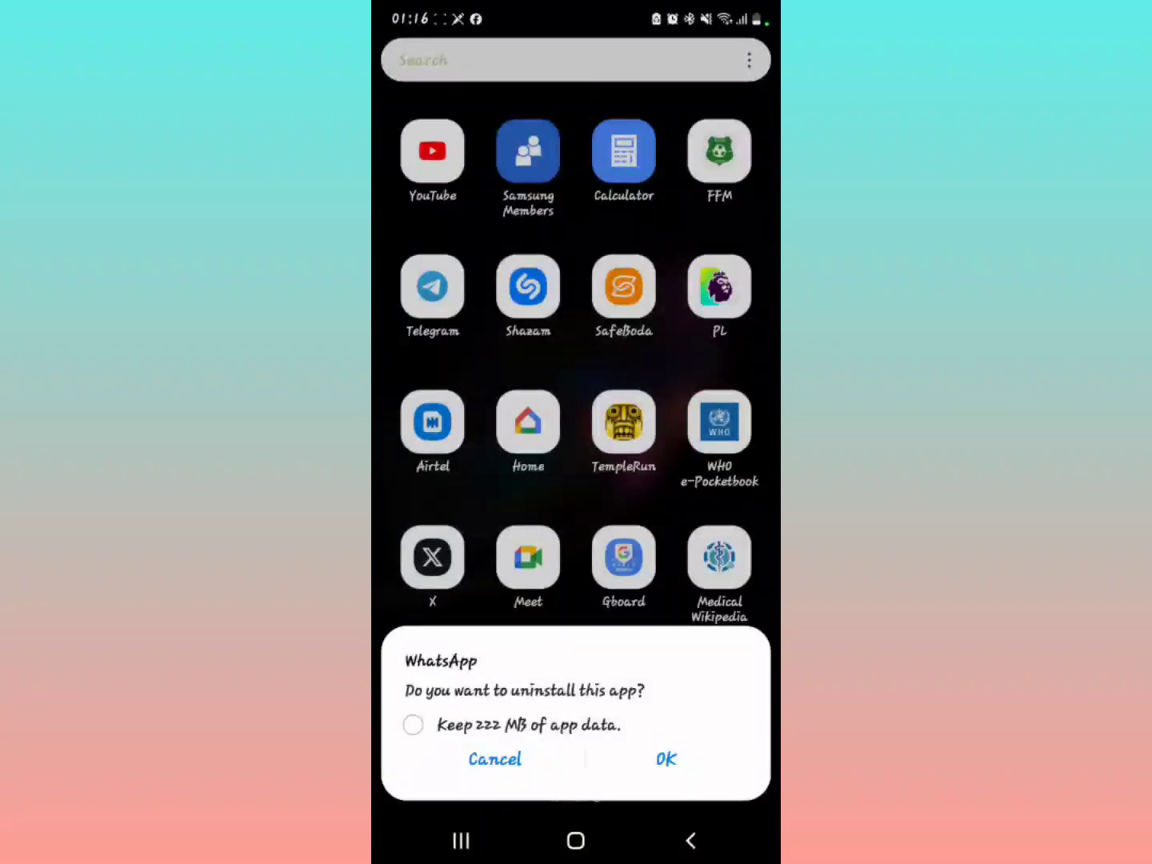
{"action": "left_click", "coordinate": [494, 758]}
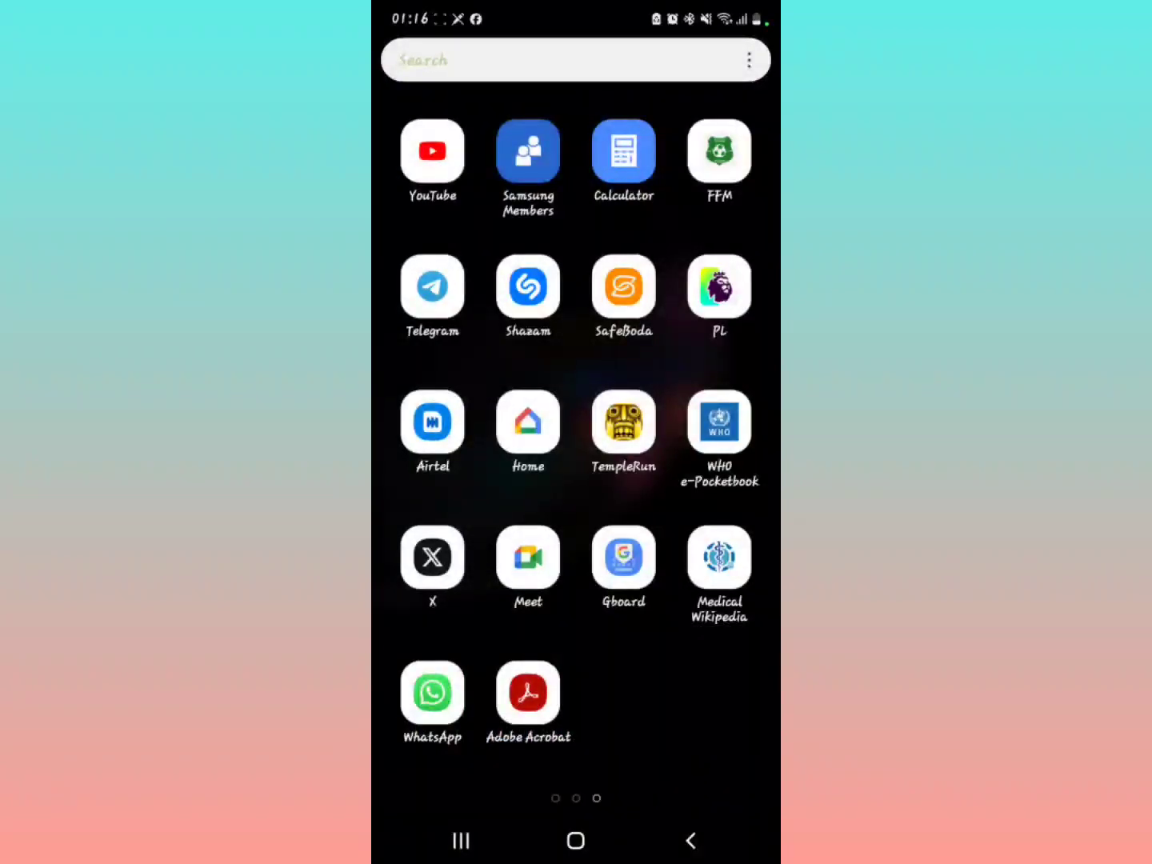
- Open Chrome from the app drawer to see the 'whatsapp.apk' search results
{"action": "left_click", "coordinate": [575, 840]}
{"action": "left_click_drag", "start_coordinate": [576, 640], "coordinate": [575, 320]}
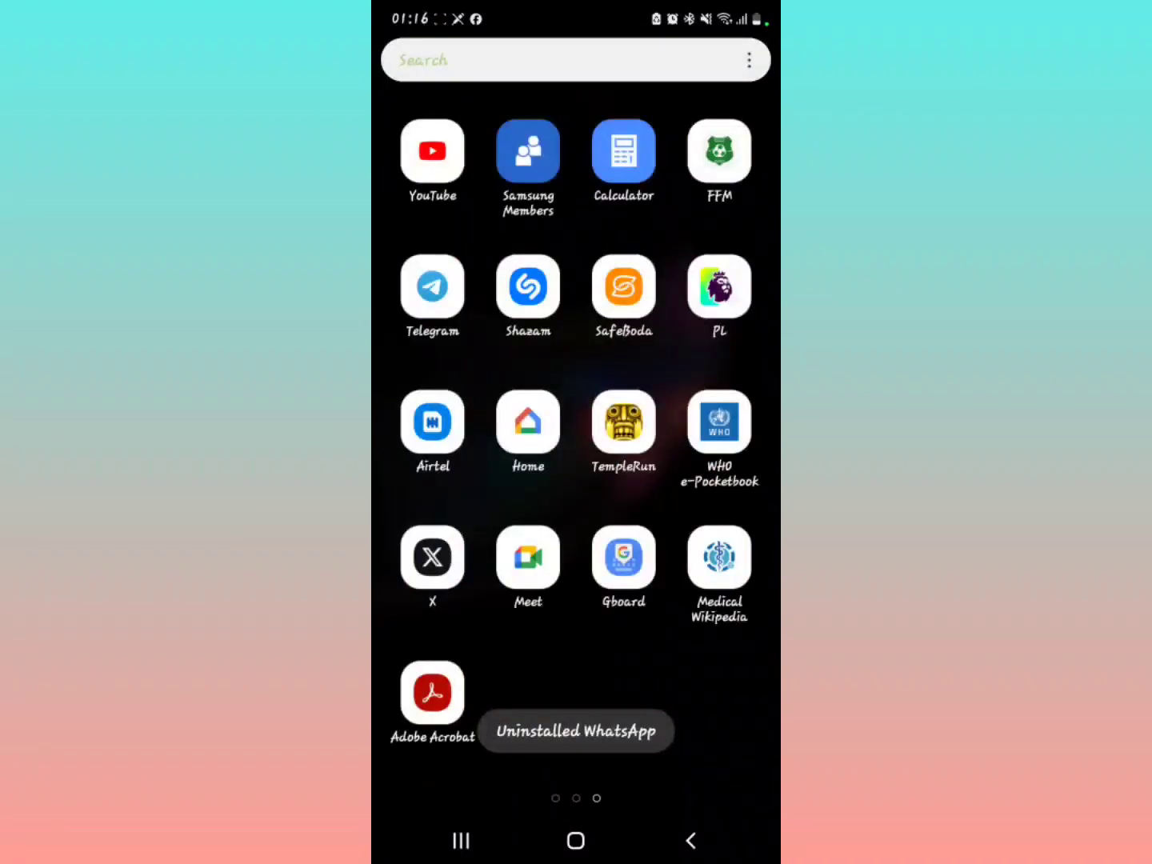
{"action": "left_click_drag", "start_coordinate": [447, 479], "coordinate": [703, 480]}
{"action": "left_click", "coordinate": [699, 152]}
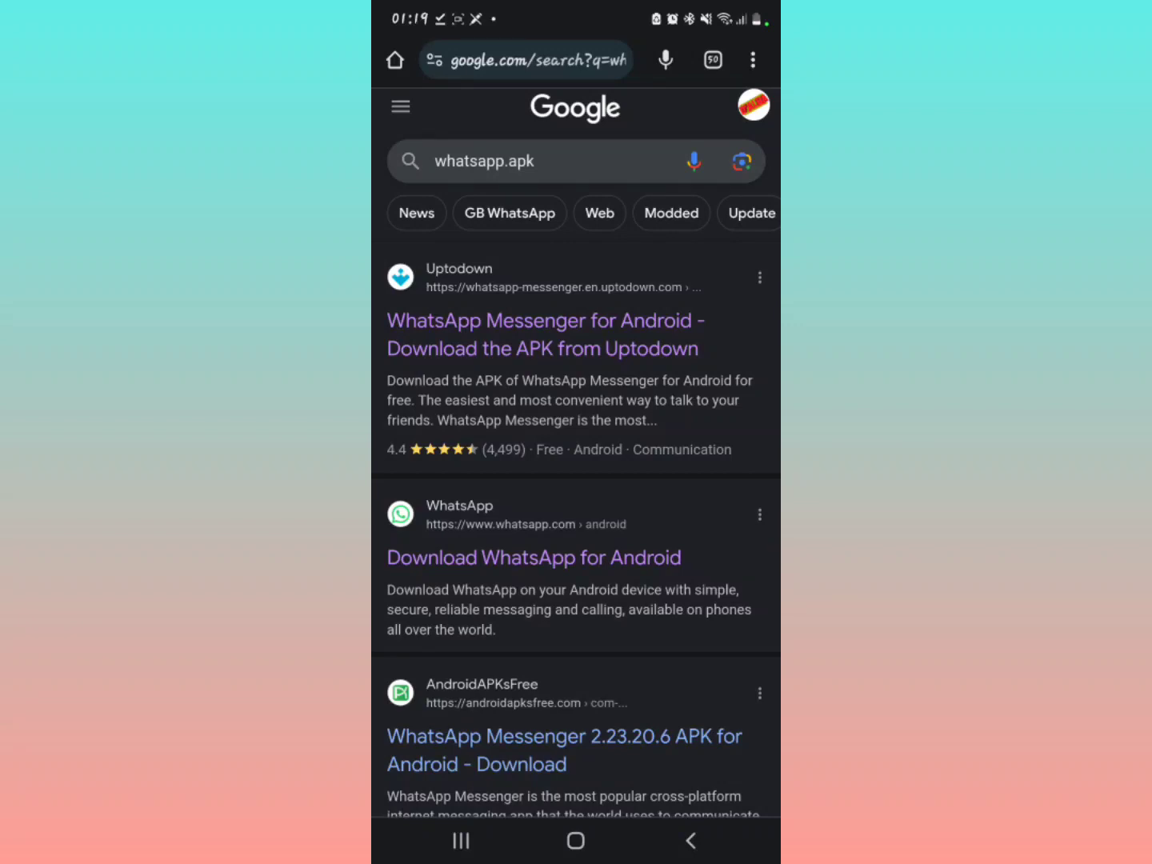
- Install the 86.99 MB WhatsApp APK from Chrome's Downloads and open the installed app
{"action": "left_click", "coordinate": [752, 60]}
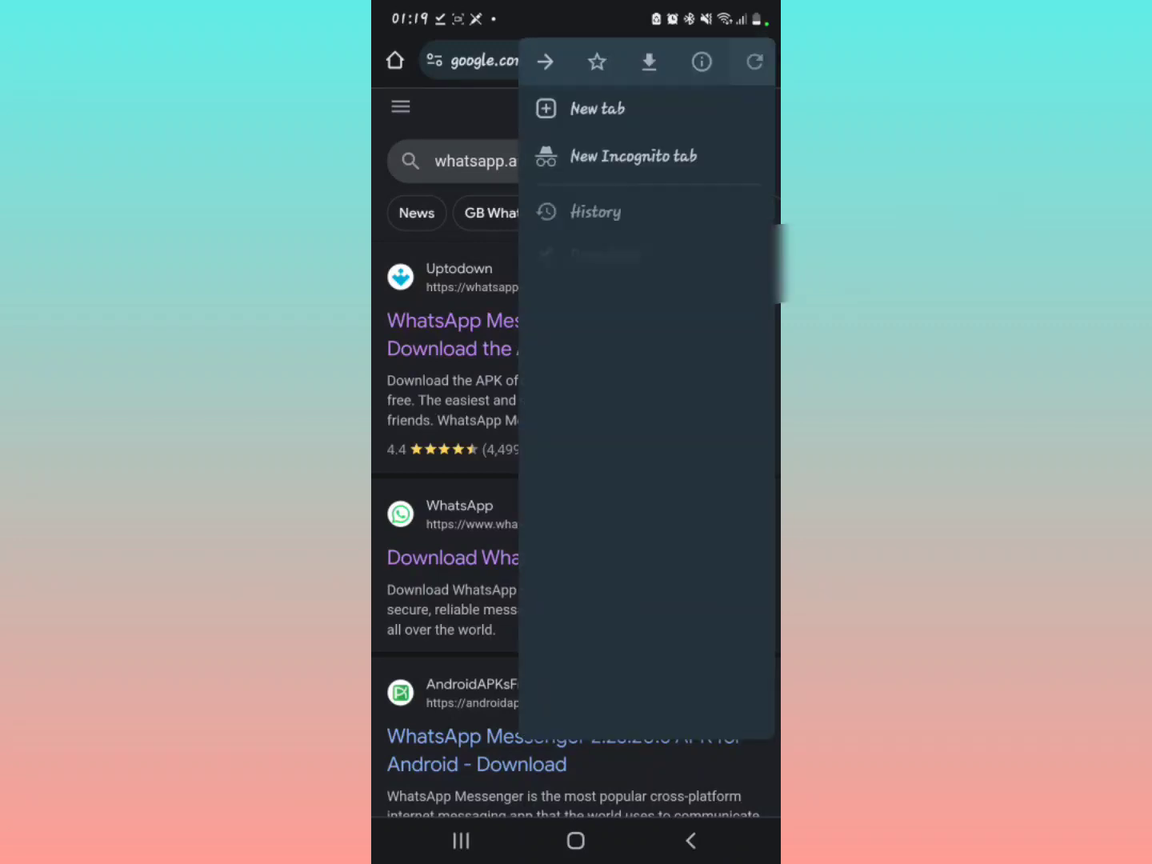
{"action": "left_click", "coordinate": [632, 260]}
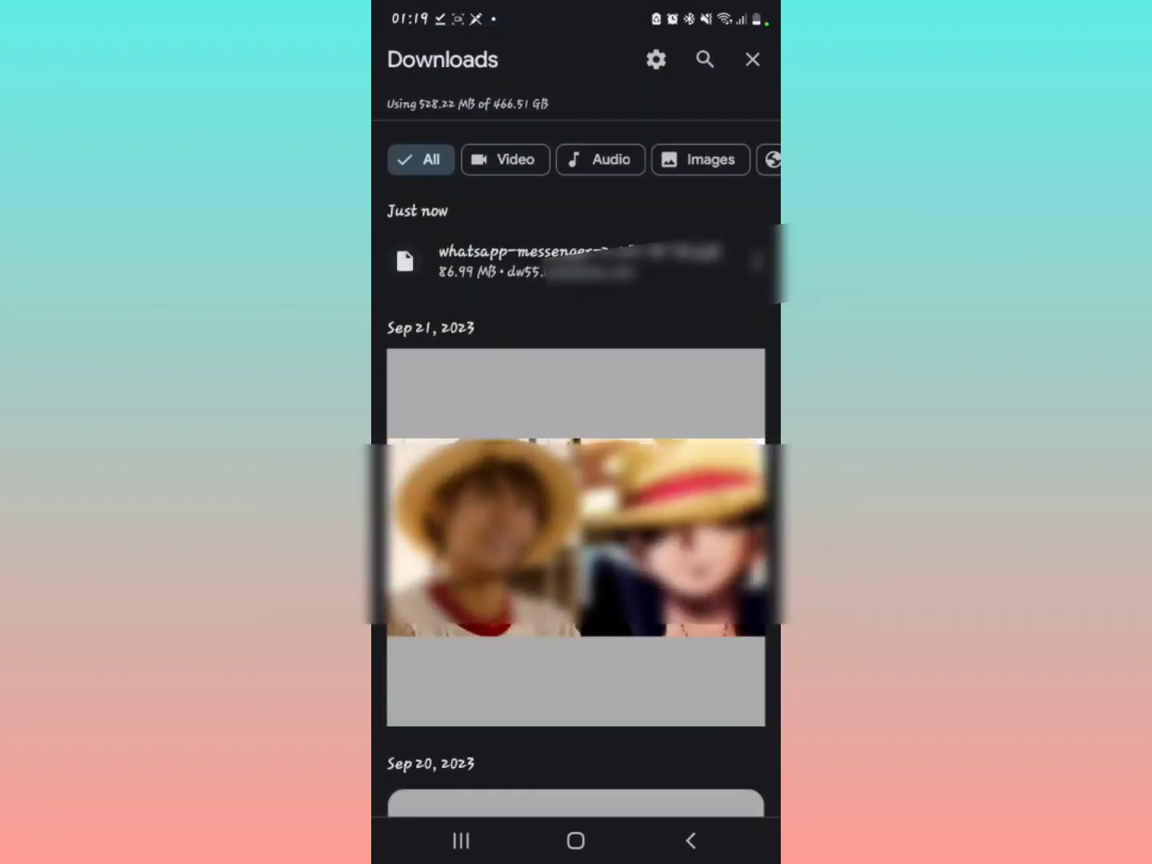
{"action": "left_click", "coordinate": [570, 264]}
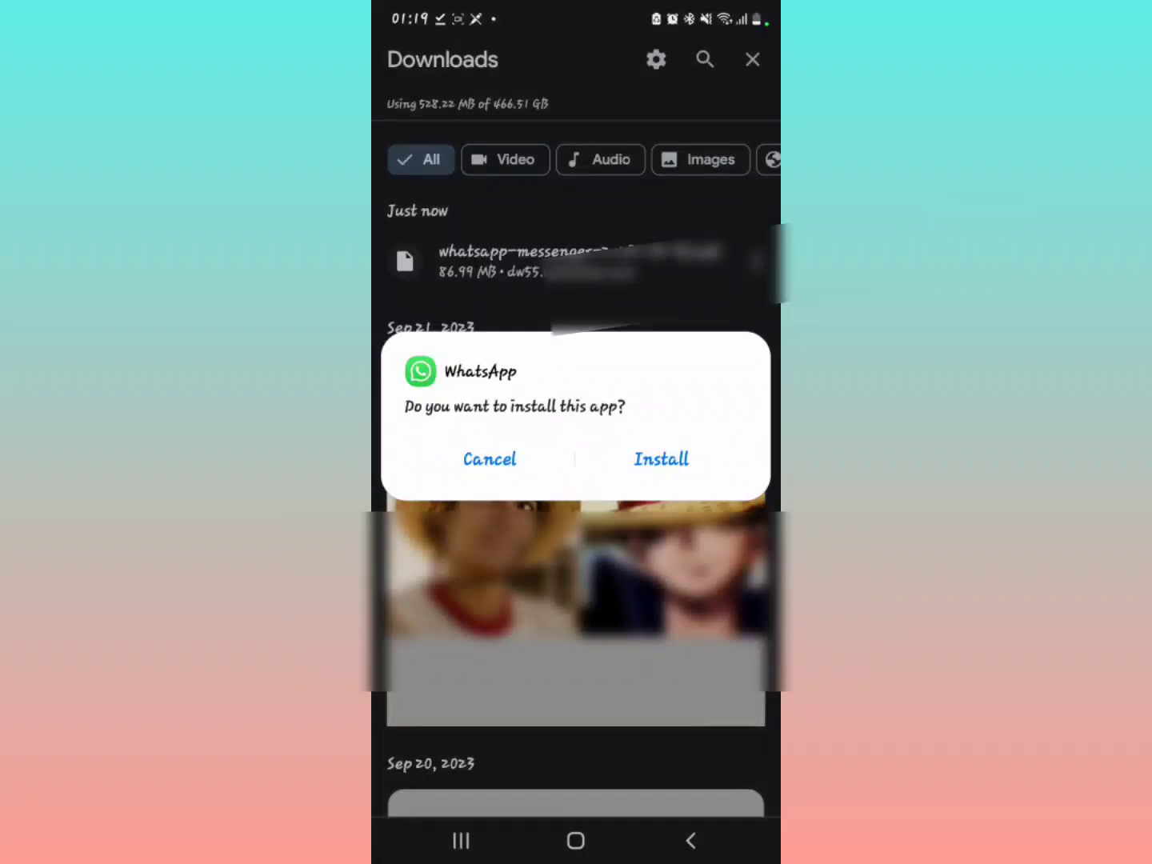
{"action": "left_click", "coordinate": [661, 459]}
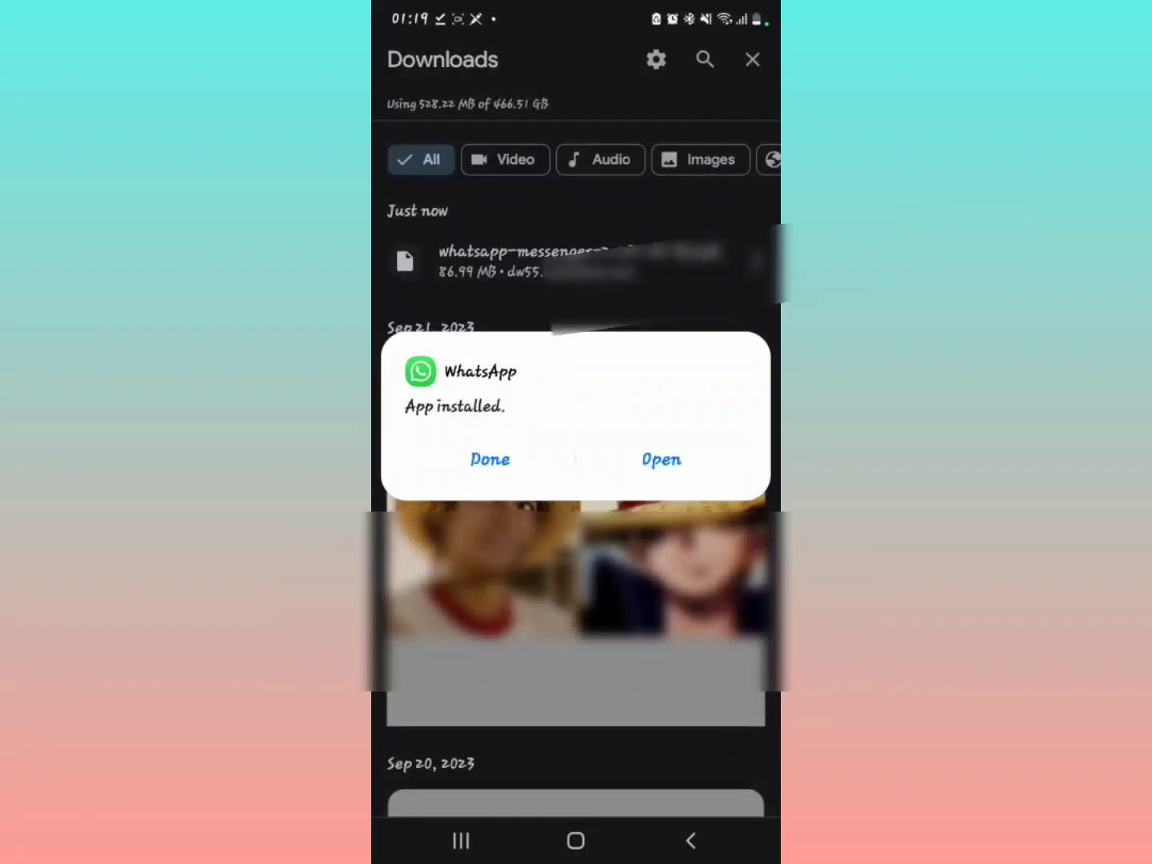
{"action": "left_click", "coordinate": [661, 458]}
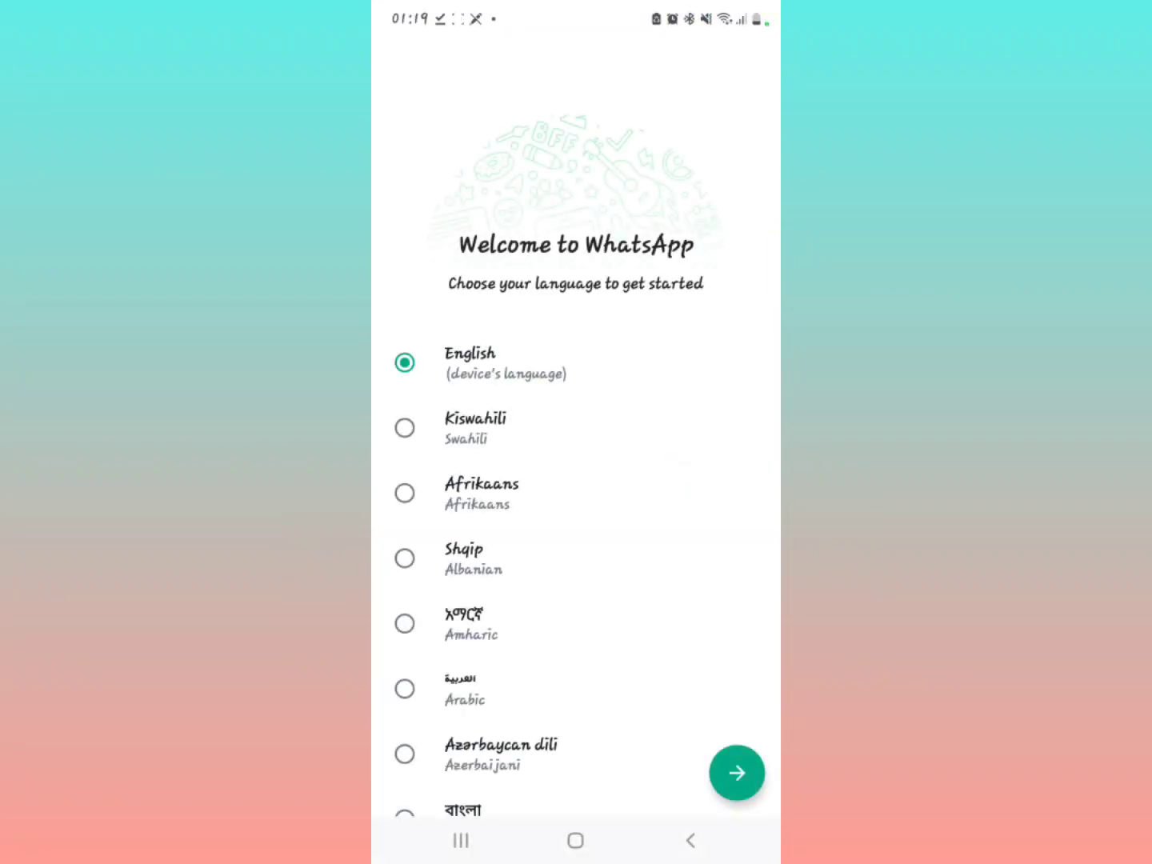
- Continue in English, agree to the terms, answer the contacts and media prompts, and skip the Google Drive restore
{"action": "left_click", "coordinate": [737, 773]}
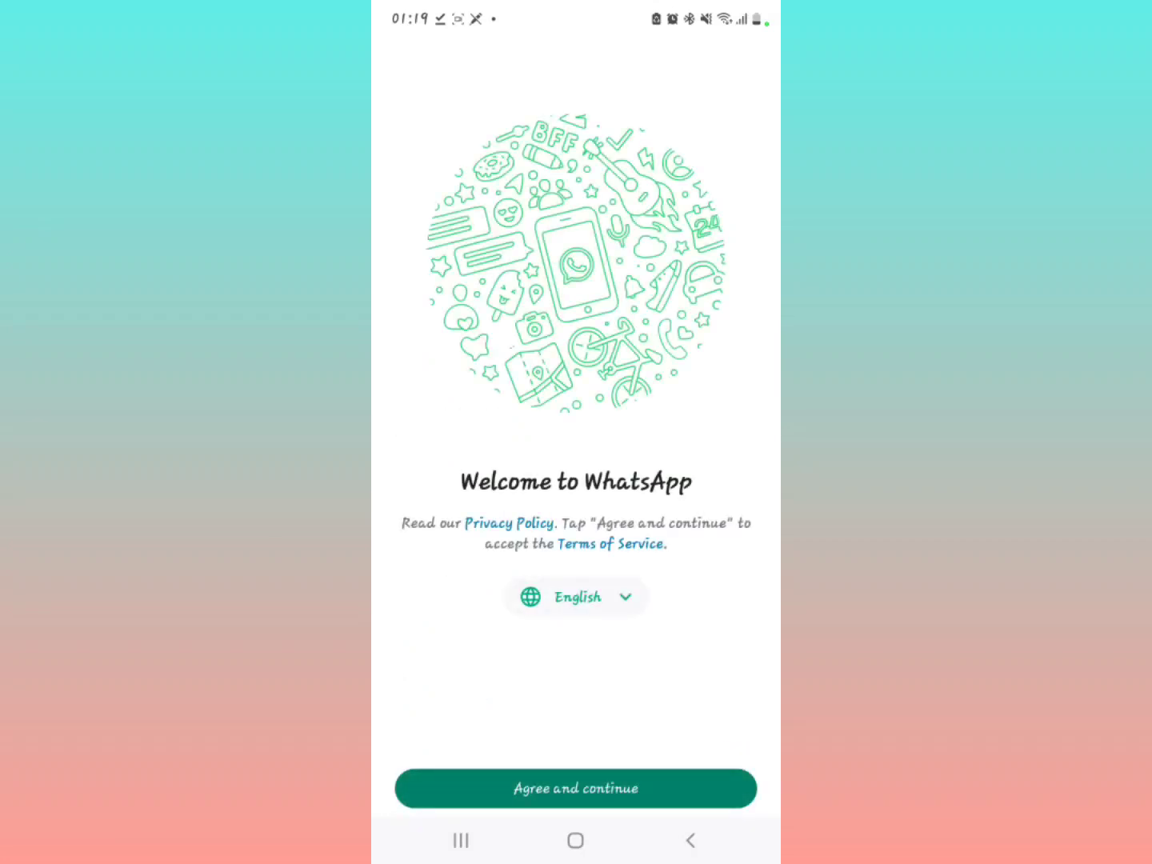
{"action": "left_click", "coordinate": [625, 790]}
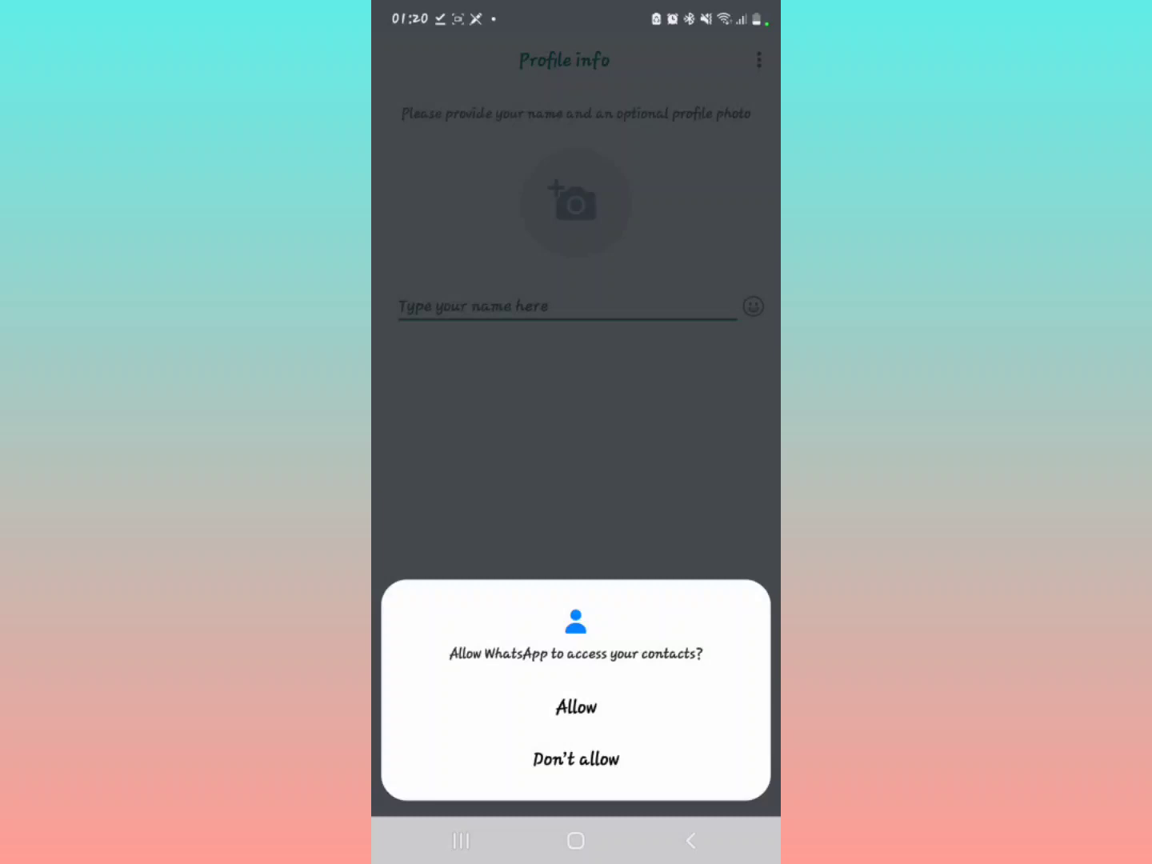
{"action": "left_click", "coordinate": [576, 706]}
{"action": "left_click", "coordinate": [613, 696]}
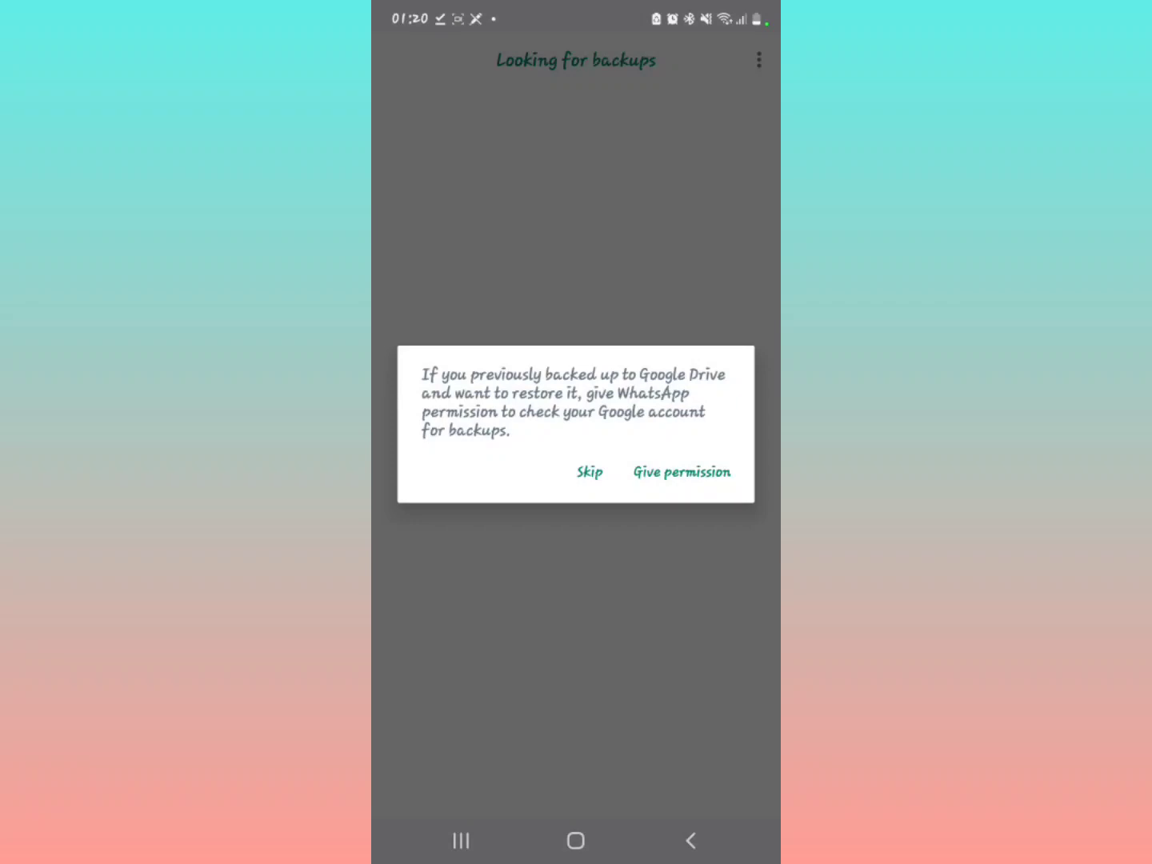
{"action": "left_click", "coordinate": [589, 471]}
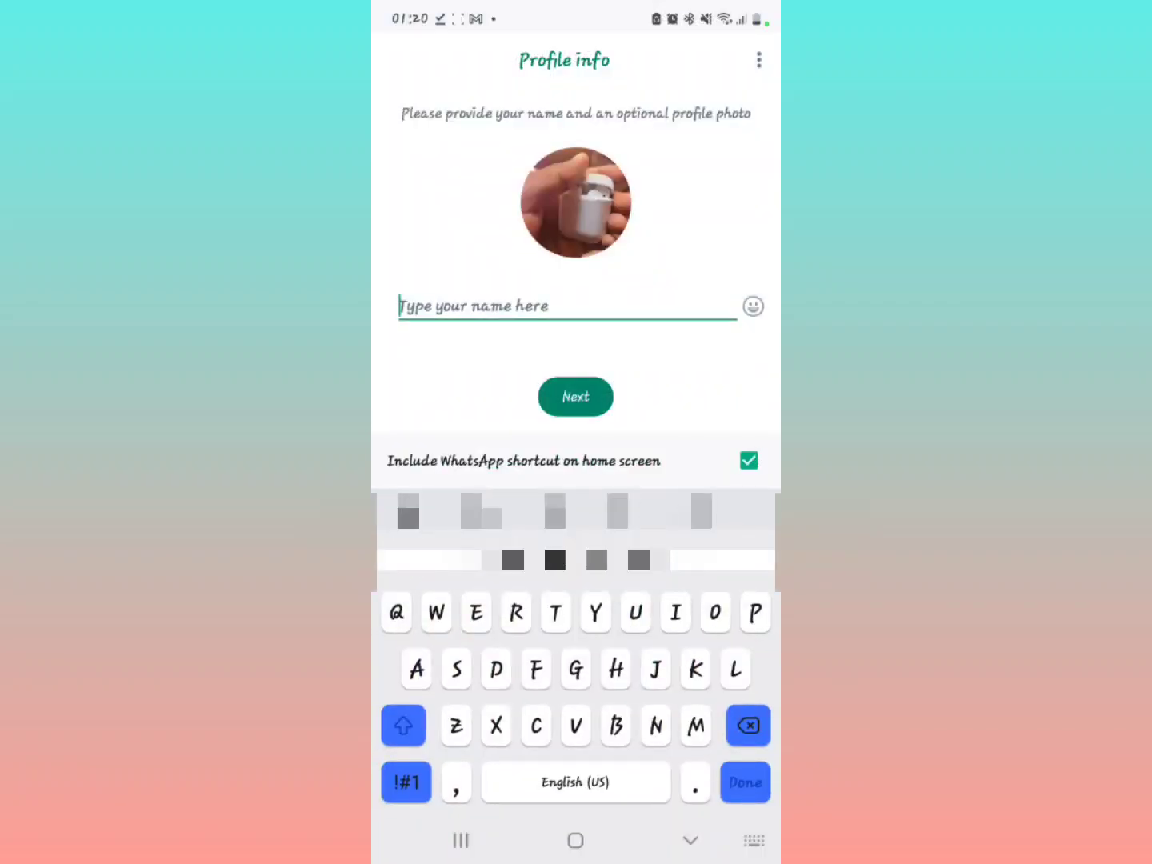
- Enter the profile name, correcting a typo, and submit it to finish setup
{"action": "type", "text": "Dr "}
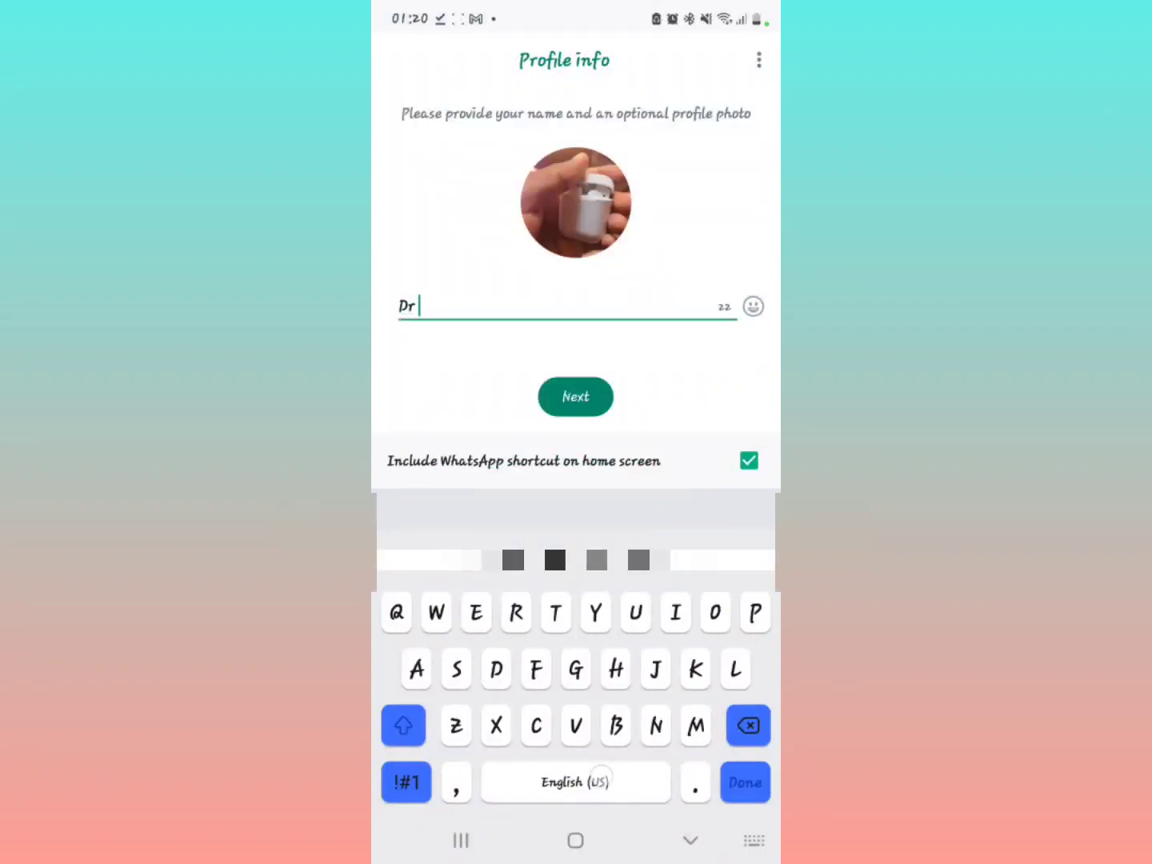
{"action": "type", "text": "Alberr"}
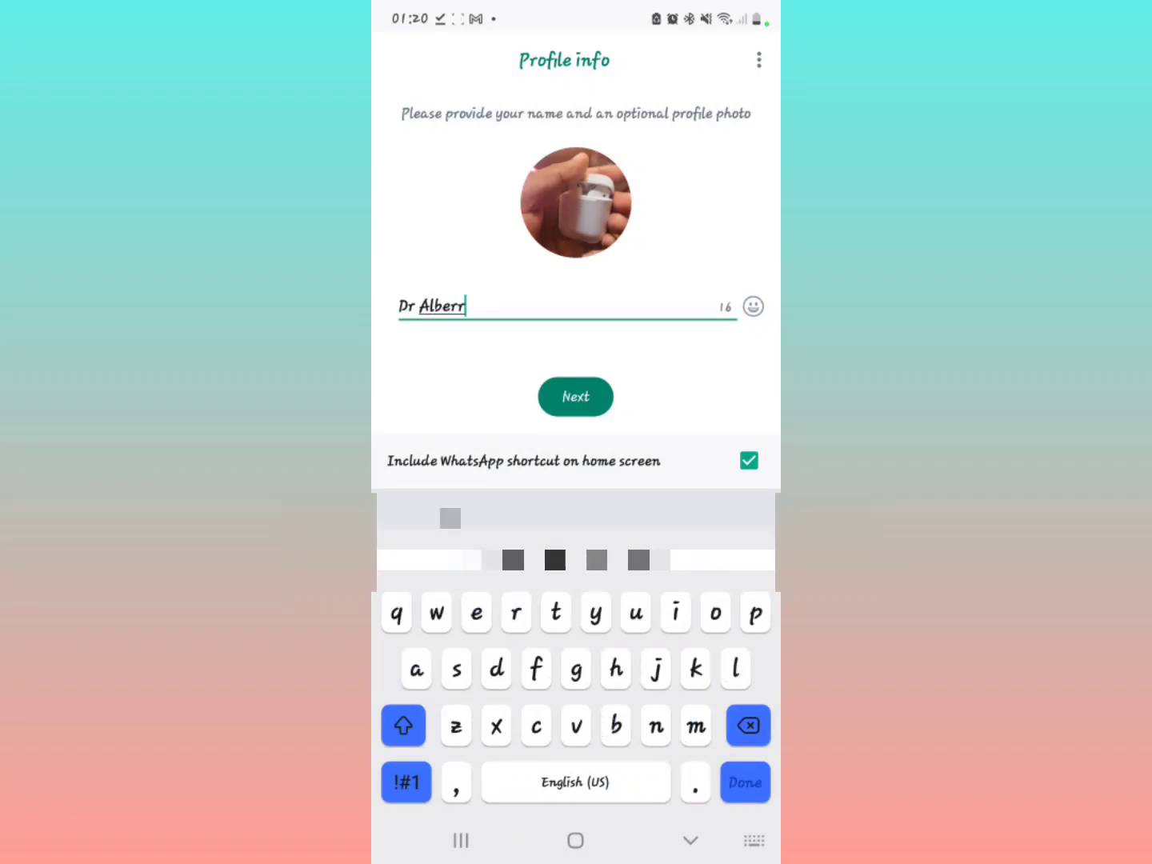
{"action": "key", "text": "BackSpace"}
{"action": "type", "text": "t"}
{"action": "left_click", "coordinate": [576, 396]}
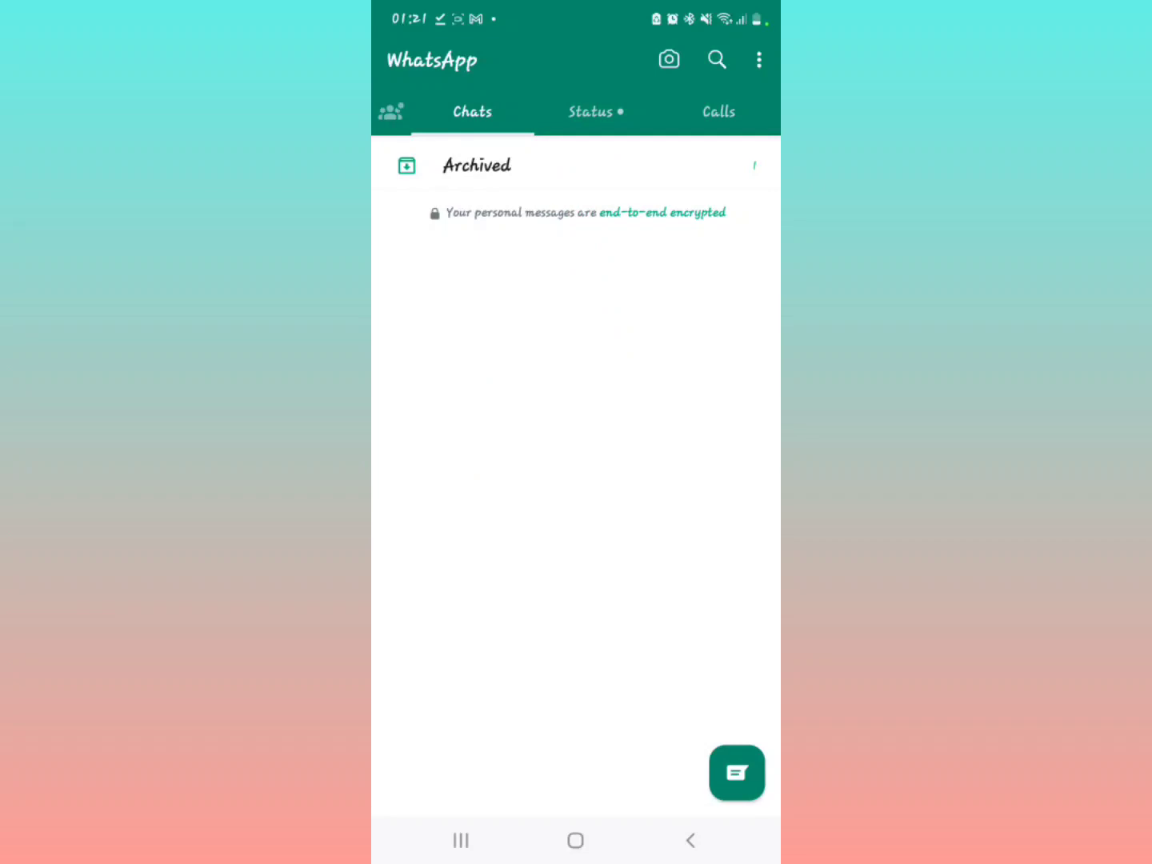
- Show the Status tab with My status and two contacts' recent updates, no Channels section
{"action": "left_click", "coordinate": [599, 102]}
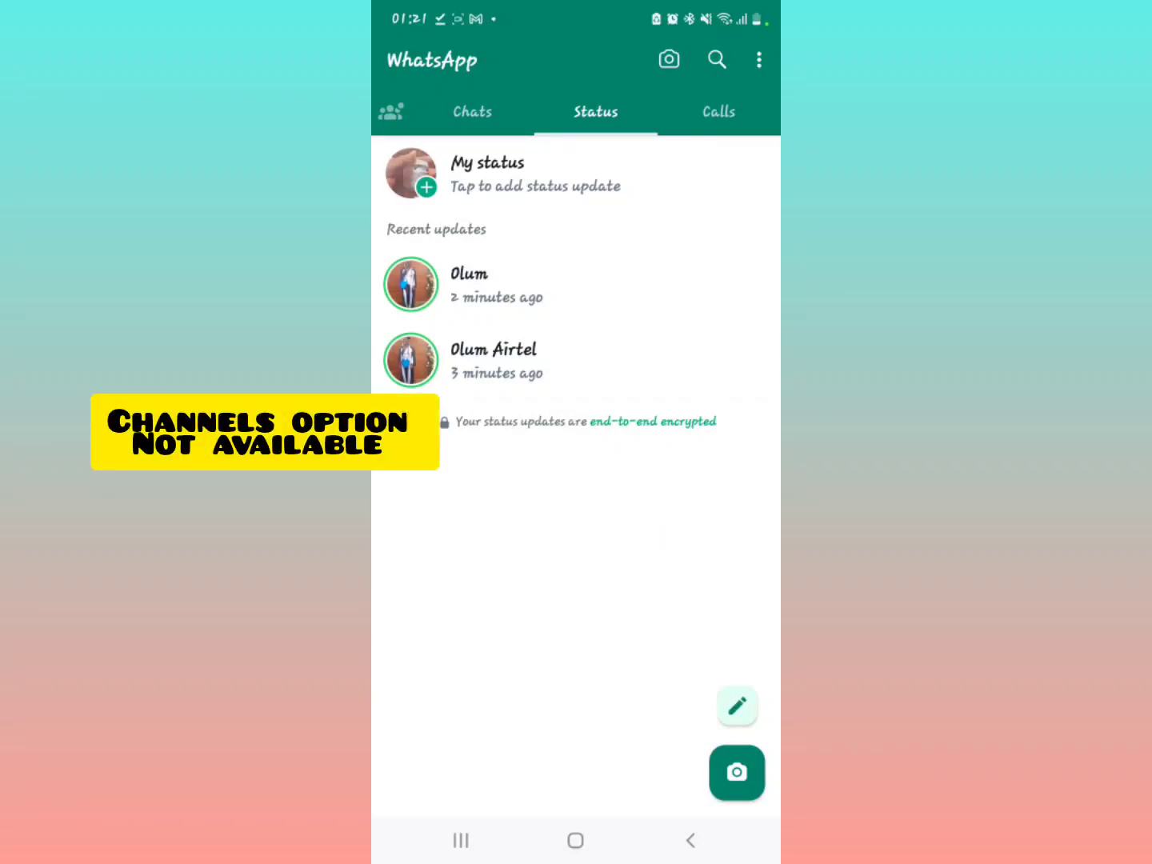
- Find the Play Store by searching 'pl' in the app list, then go back to its home screen
{"action": "left_click", "coordinate": [593, 838]}
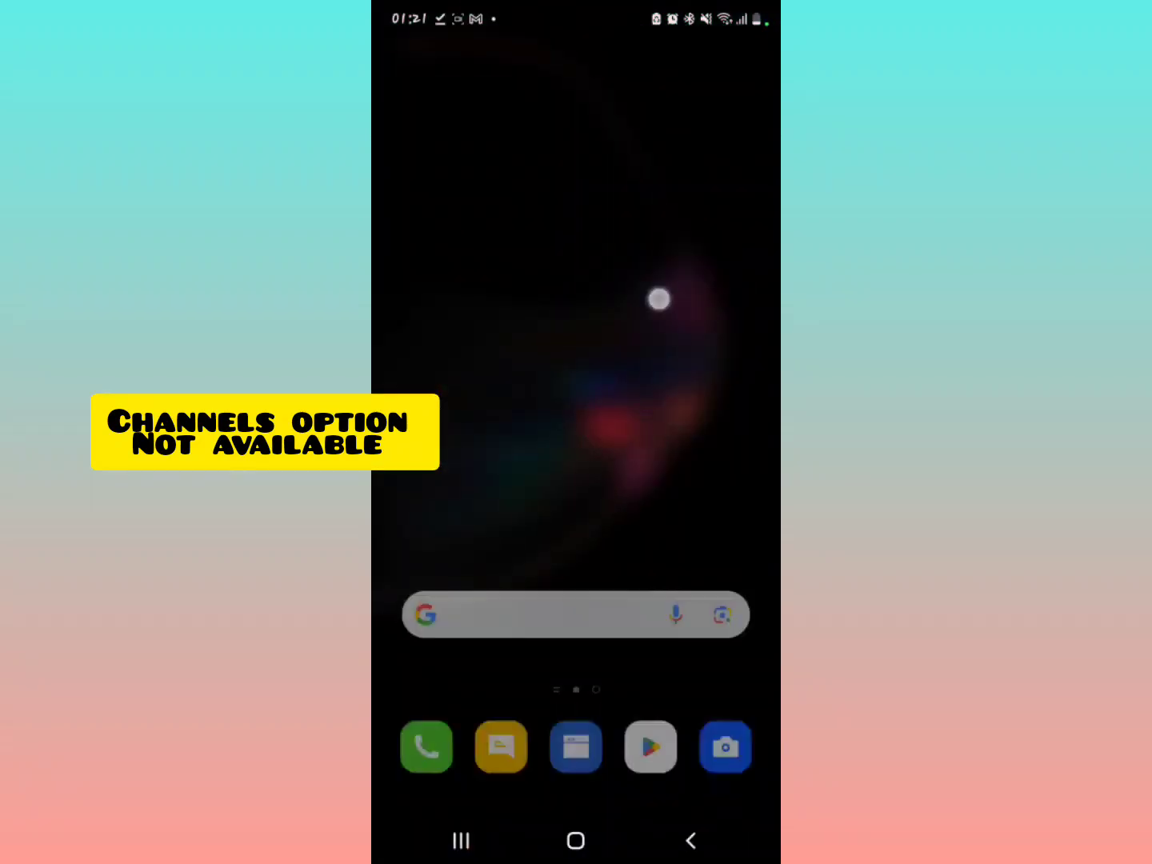
{"action": "left_click_drag", "start_coordinate": [658, 298], "coordinate": [658, 120]}
{"action": "left_click", "coordinate": [479, 51]}
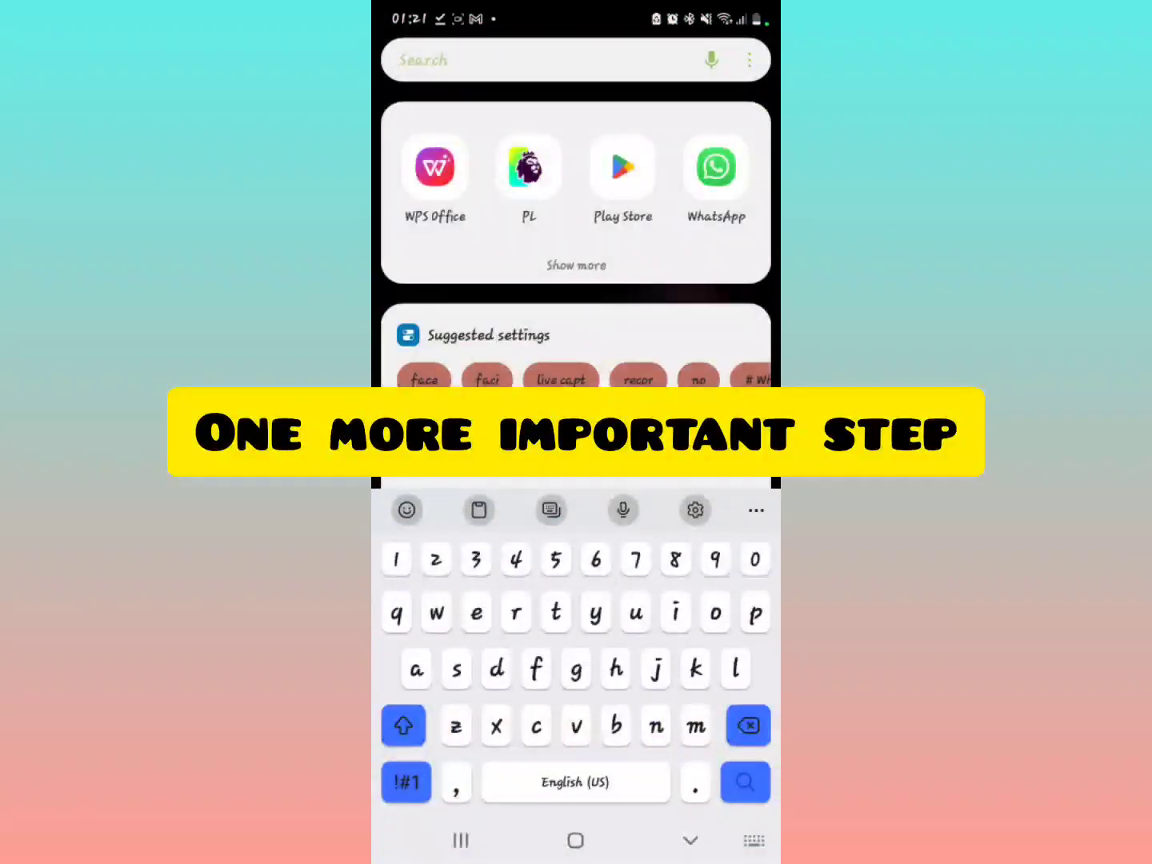
{"action": "type", "text": "pl"}
{"action": "left_click", "coordinate": [528, 180]}
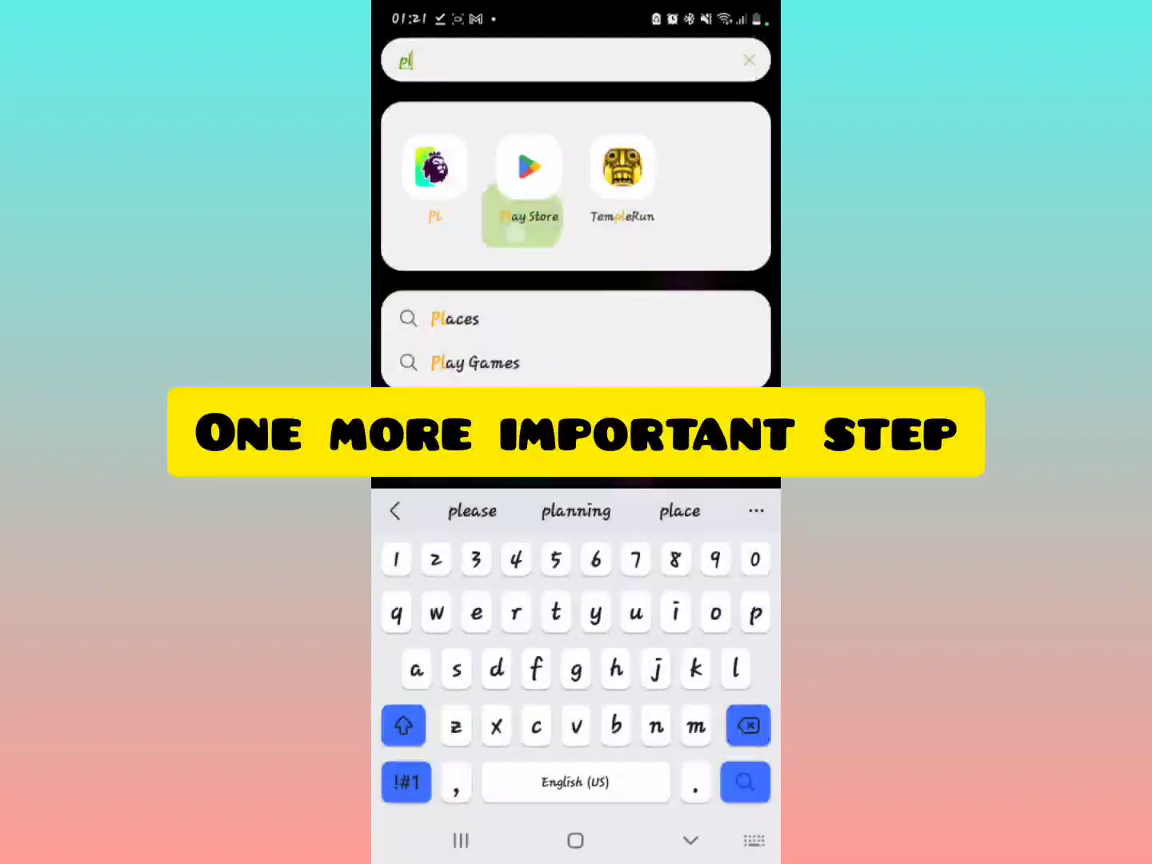
{"action": "left_click", "coordinate": [399, 60]}
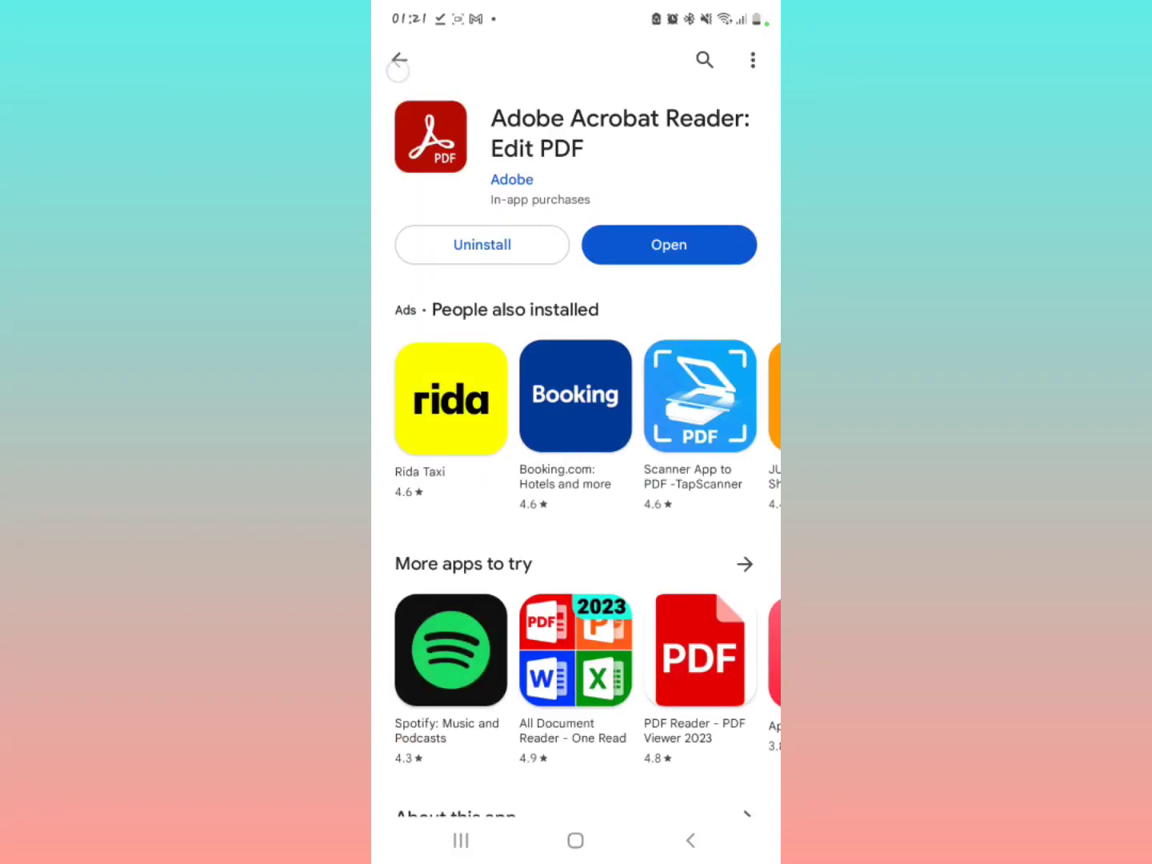
{"action": "left_click", "coordinate": [396, 60]}
{"action": "left_click", "coordinate": [399, 60]}
{"action": "left_click", "coordinate": [399, 60]}
- Set Play Store's Auto-update apps under Network preferences to Don't auto-update apps
{"action": "left_click", "coordinate": [732, 60]}
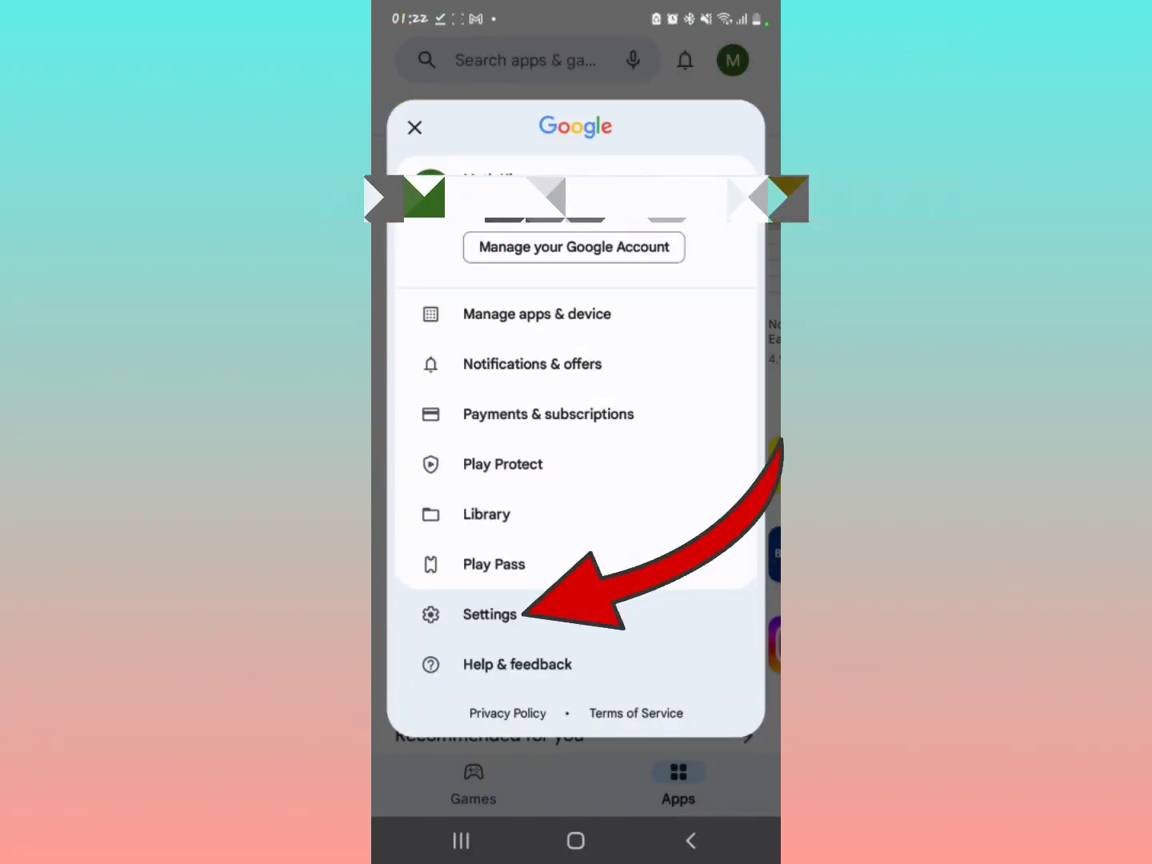
{"action": "left_click", "coordinate": [489, 614]}
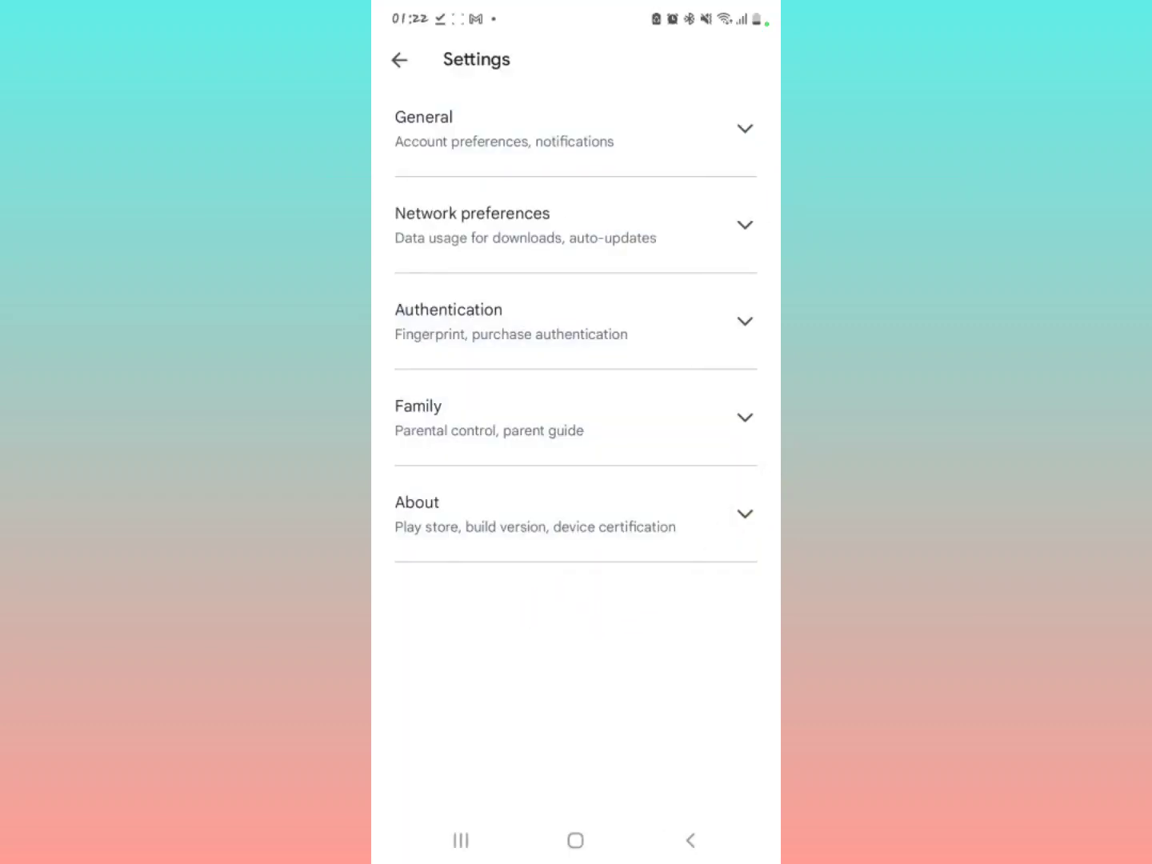
{"action": "left_click", "coordinate": [525, 224]}
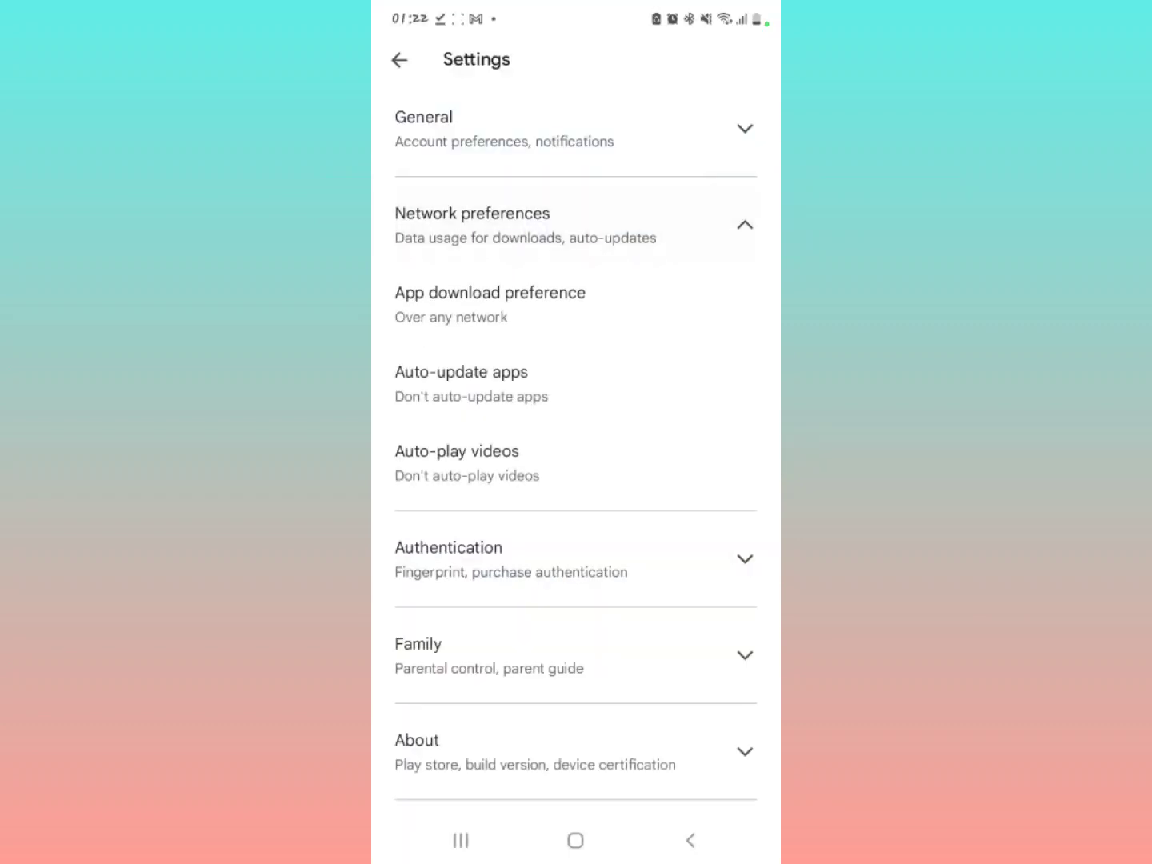
{"action": "left_click", "coordinate": [462, 384]}
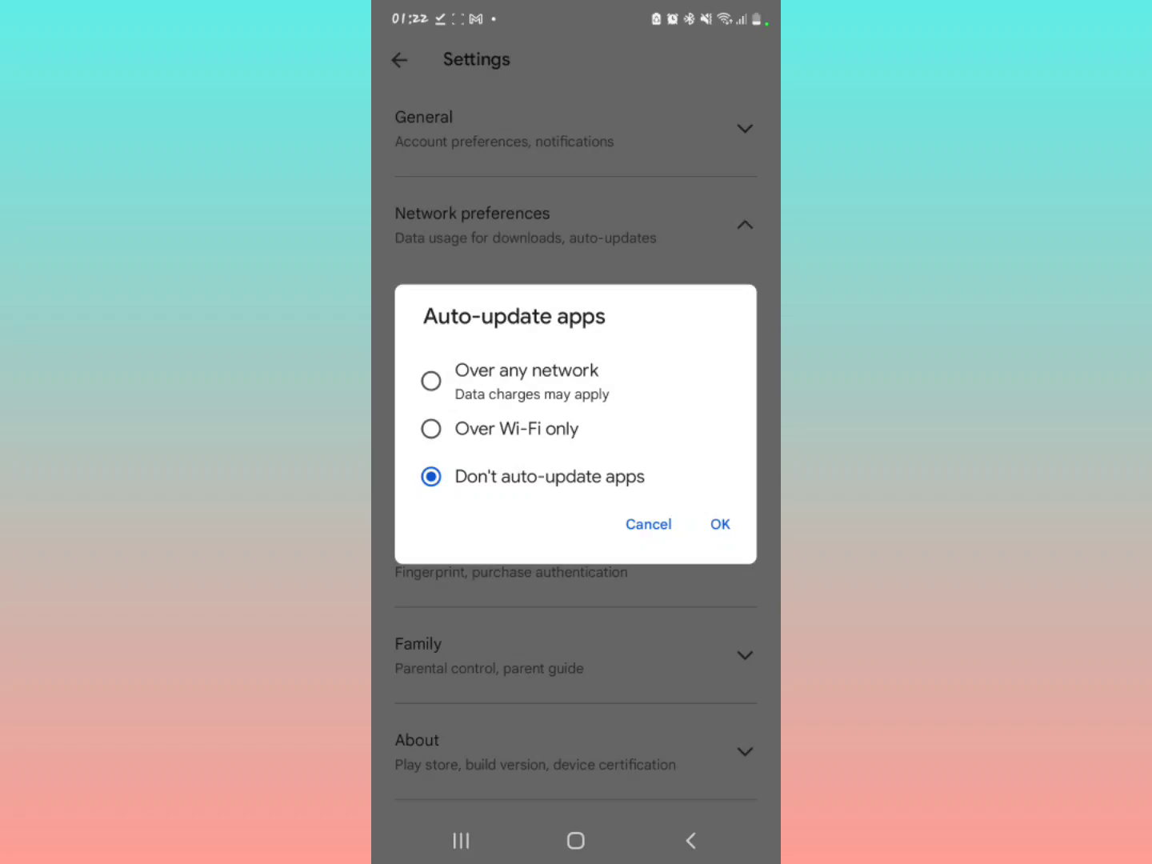
{"action": "left_click", "coordinate": [430, 476]}
{"action": "left_click", "coordinate": [720, 524]}
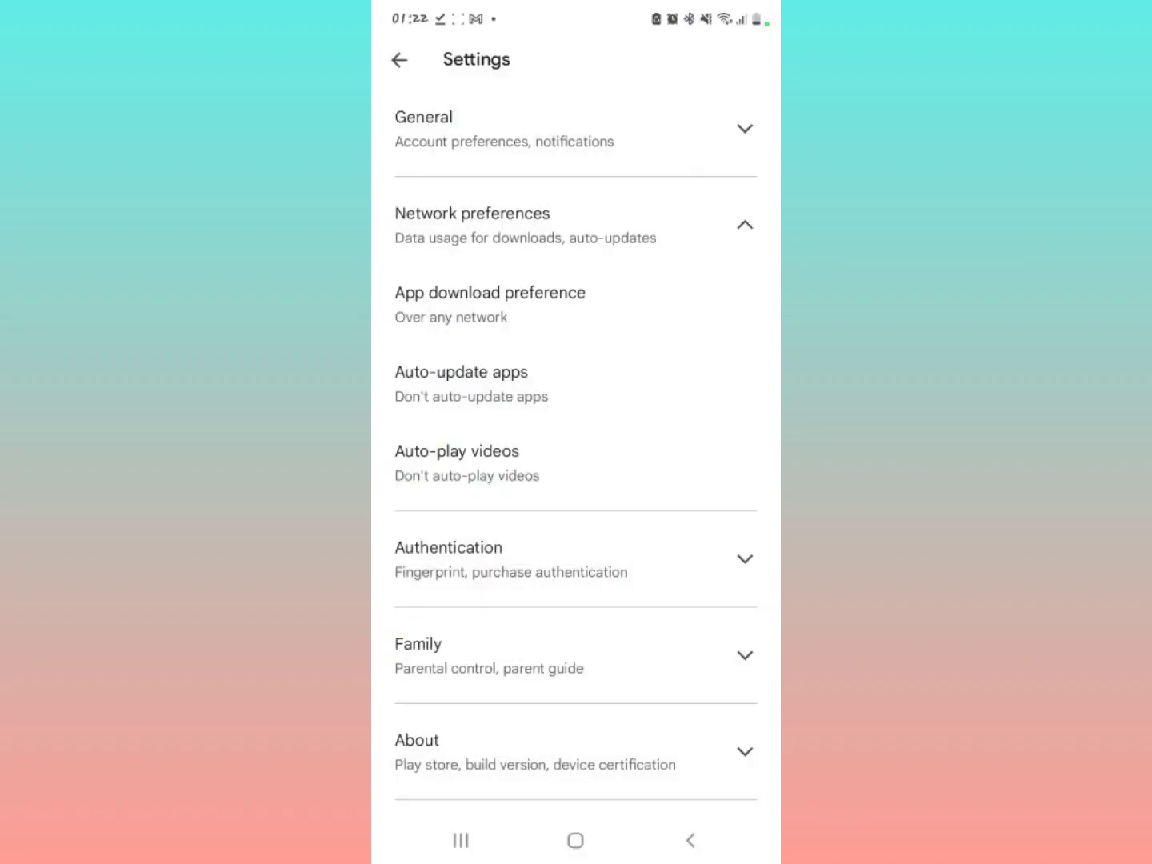
{"action": "left_click", "coordinate": [690, 840]}
- Bring WhatsApp back from Recents and show its Chats list with only Archived
{"action": "left_click", "coordinate": [460, 840]}
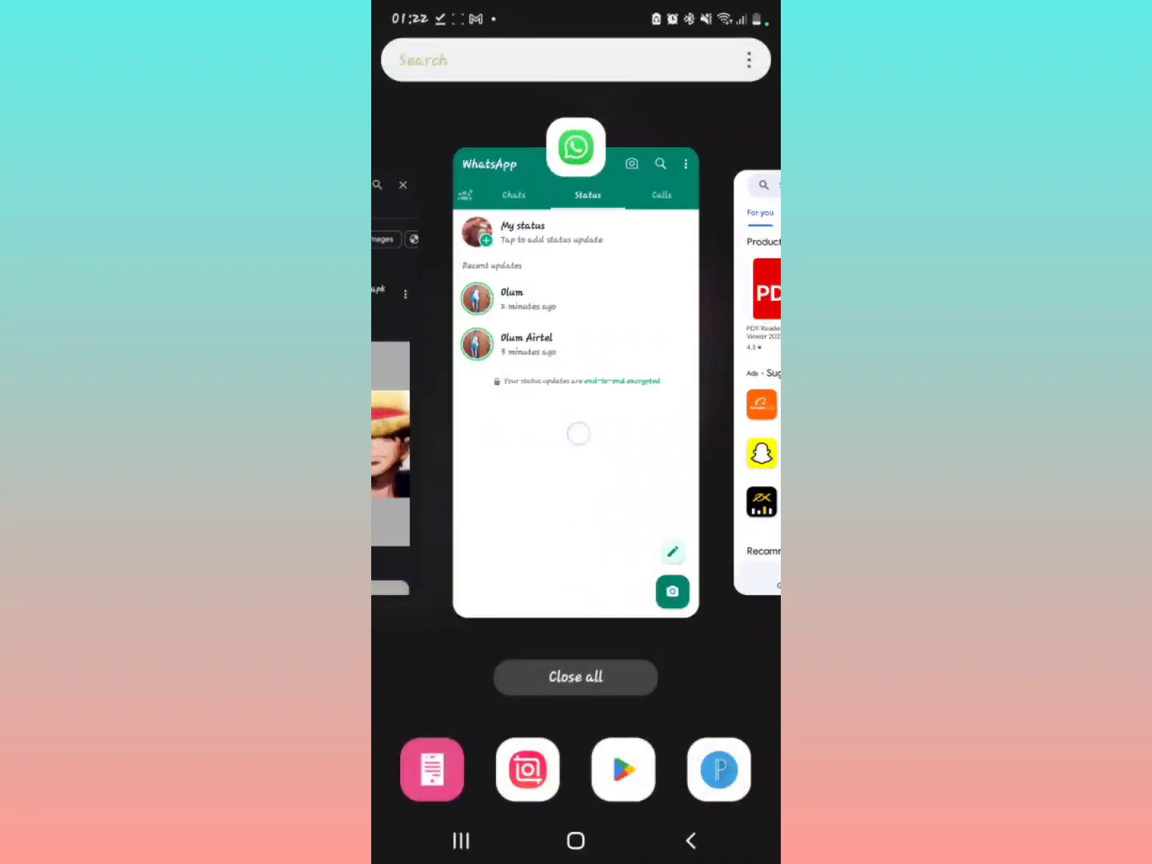
{"action": "left_click", "coordinate": [576, 448]}
{"action": "left_click", "coordinate": [472, 111]}
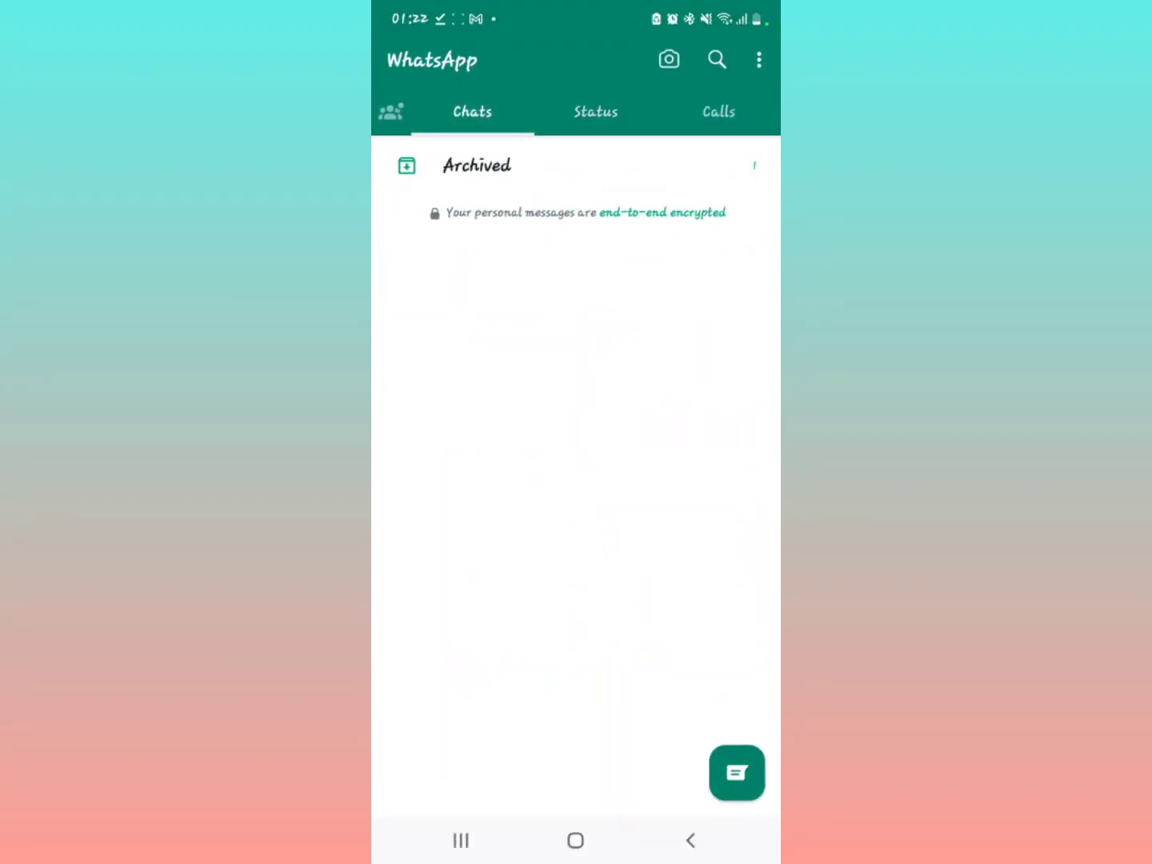